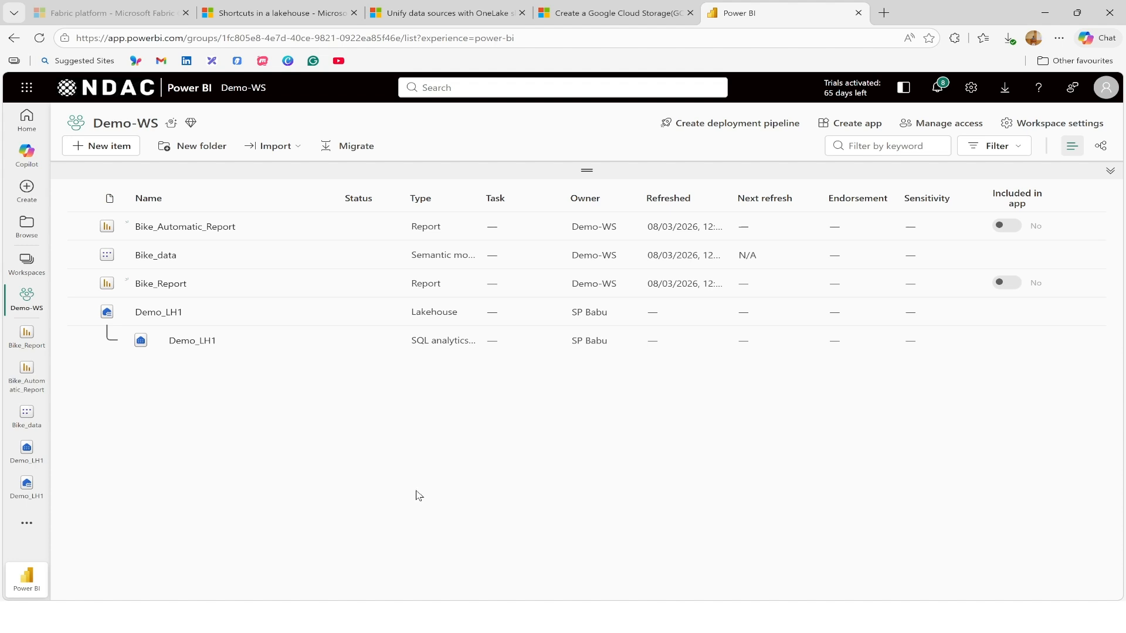
Open the Demo_LH1 lakehouse from the Demo-WS workspace.
click(169, 319)
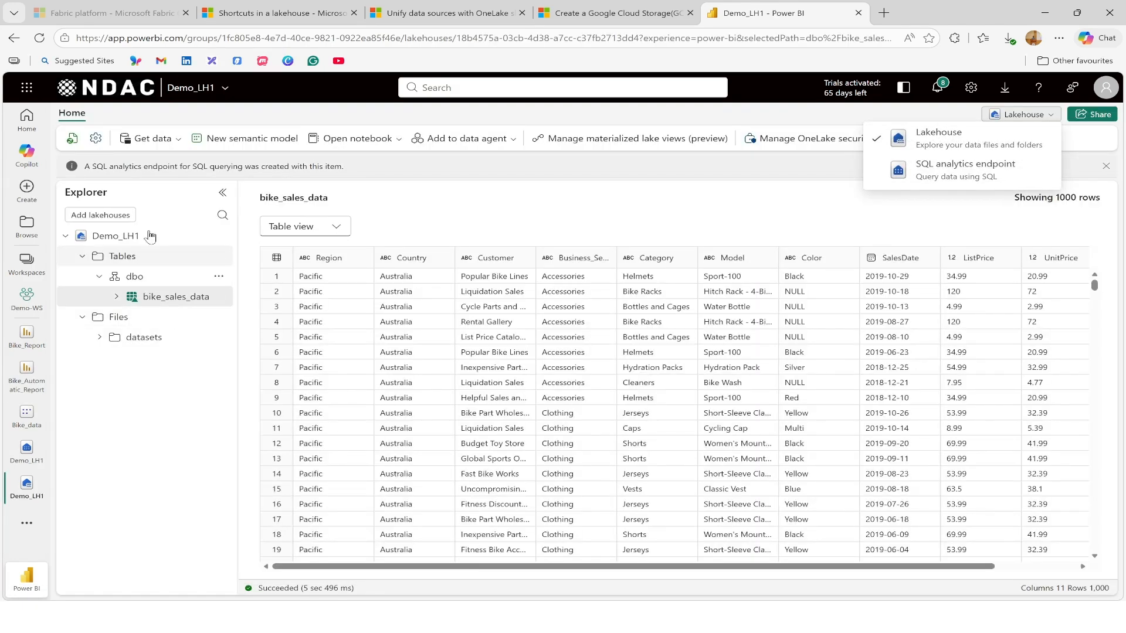
click(762, 209)
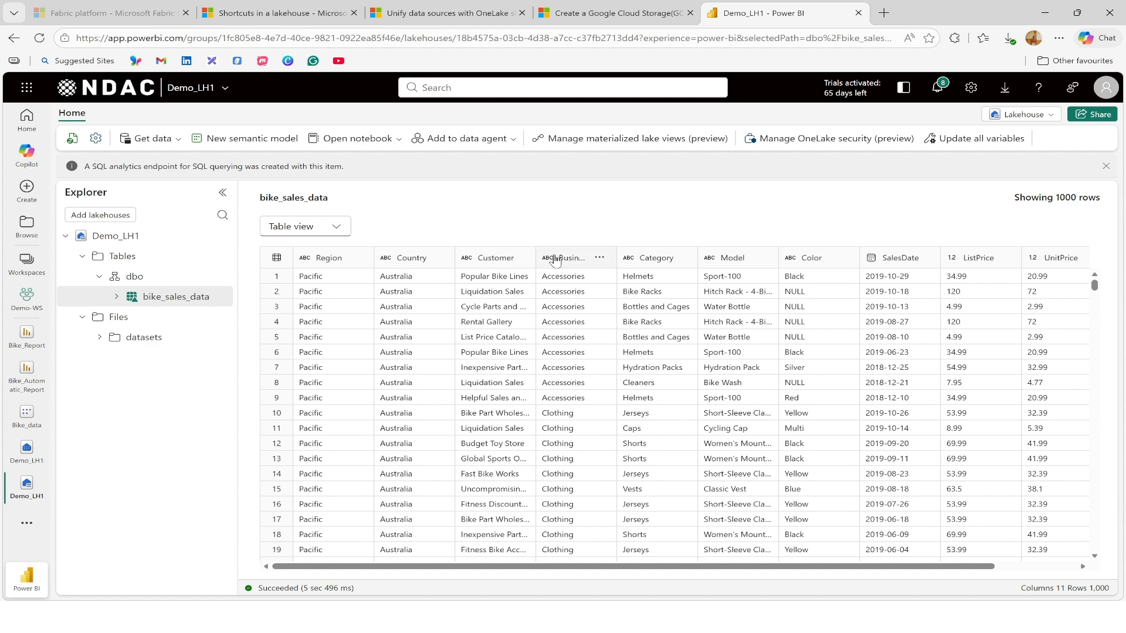
Read in the "Shortcuts in a lakehouse" article what shortcuts do and how they behave under Tables and Files.
click(264, 12)
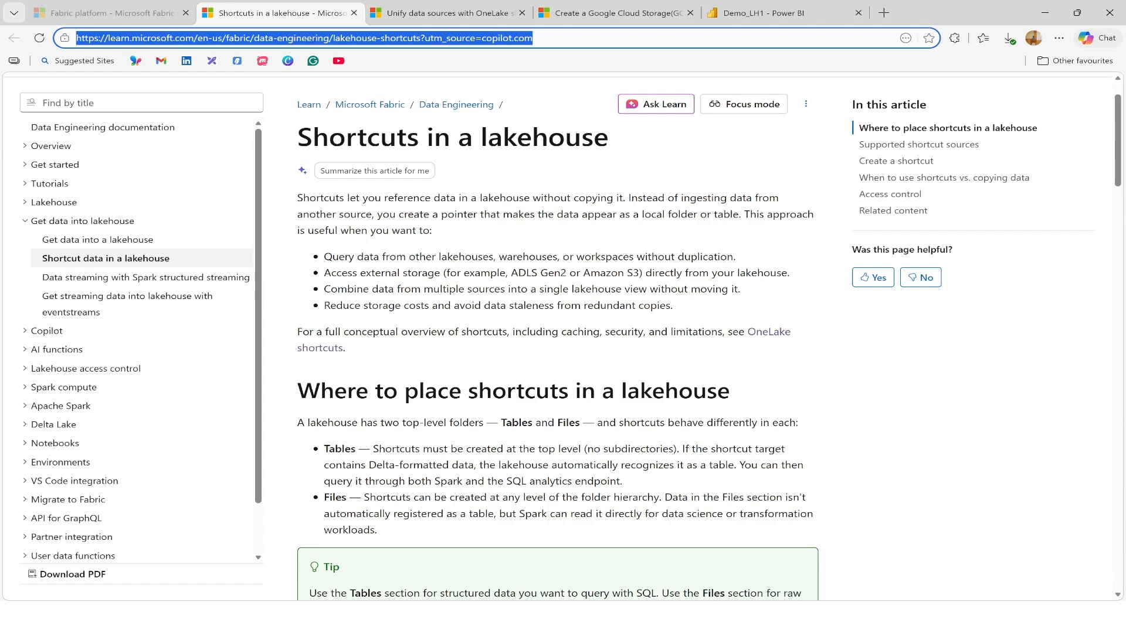
drag(298, 198, 626, 199)
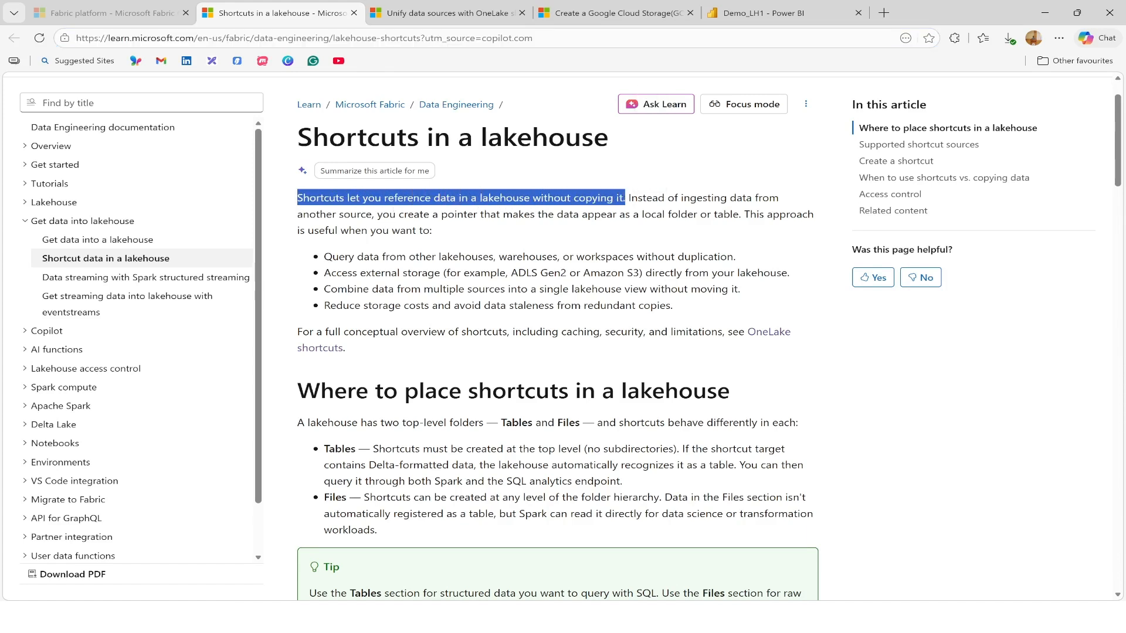
drag(533, 199, 635, 201)
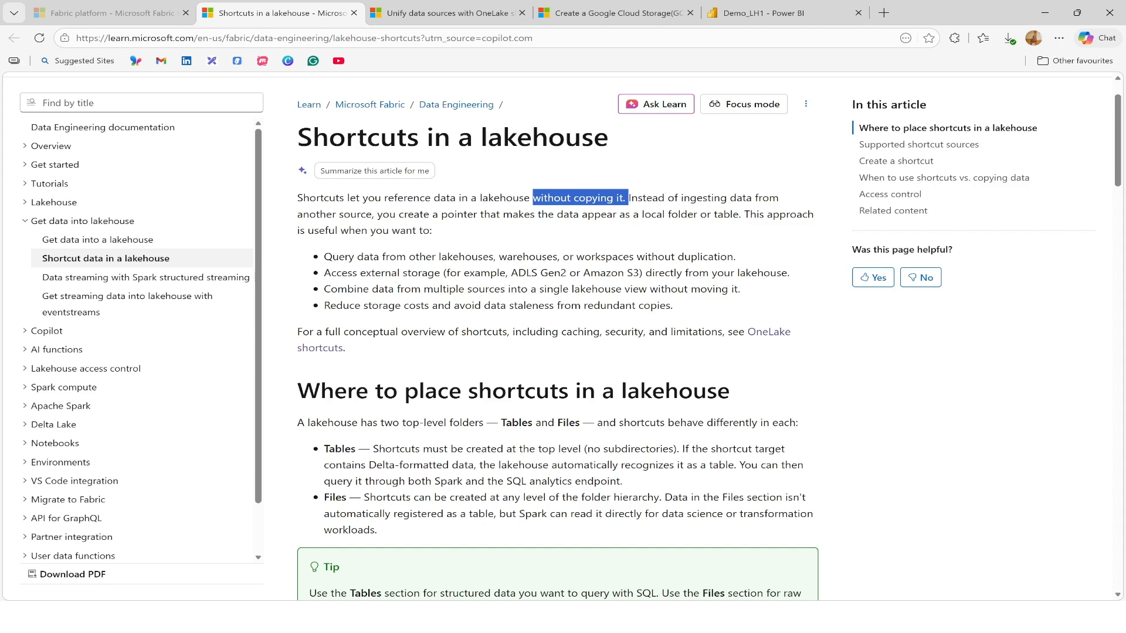
drag(324, 450, 369, 449)
double_click(334, 498)
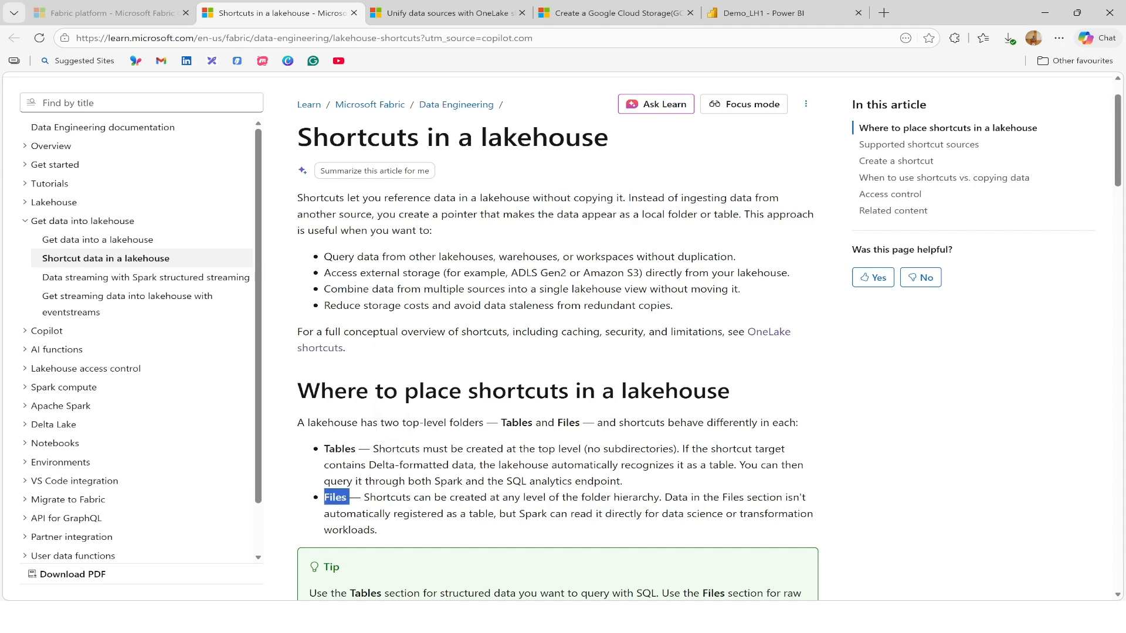
Back in Power BI, start a new shortcut under the lakehouse's Files to Azure Data Lake Storage Gen2, using a new connection.
click(762, 13)
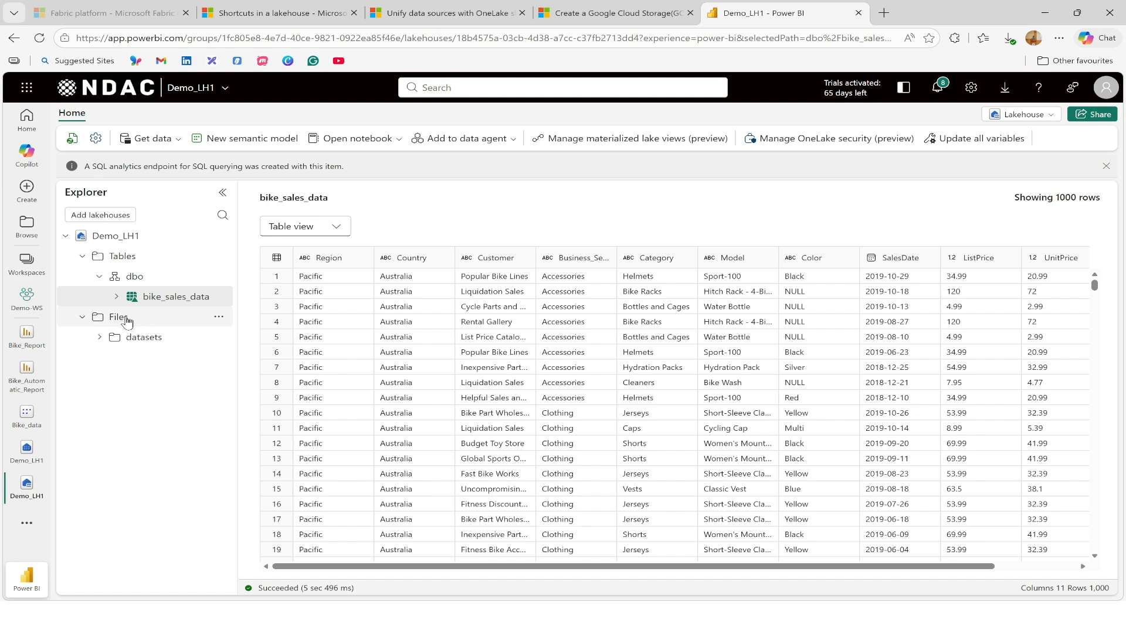
click(219, 320)
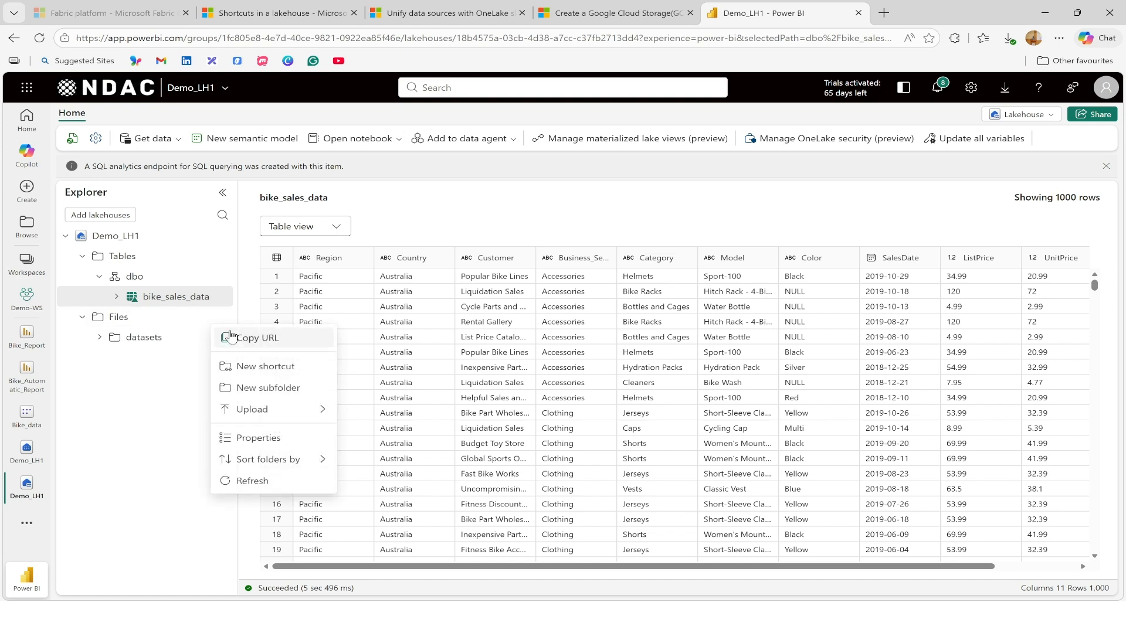
click(281, 373)
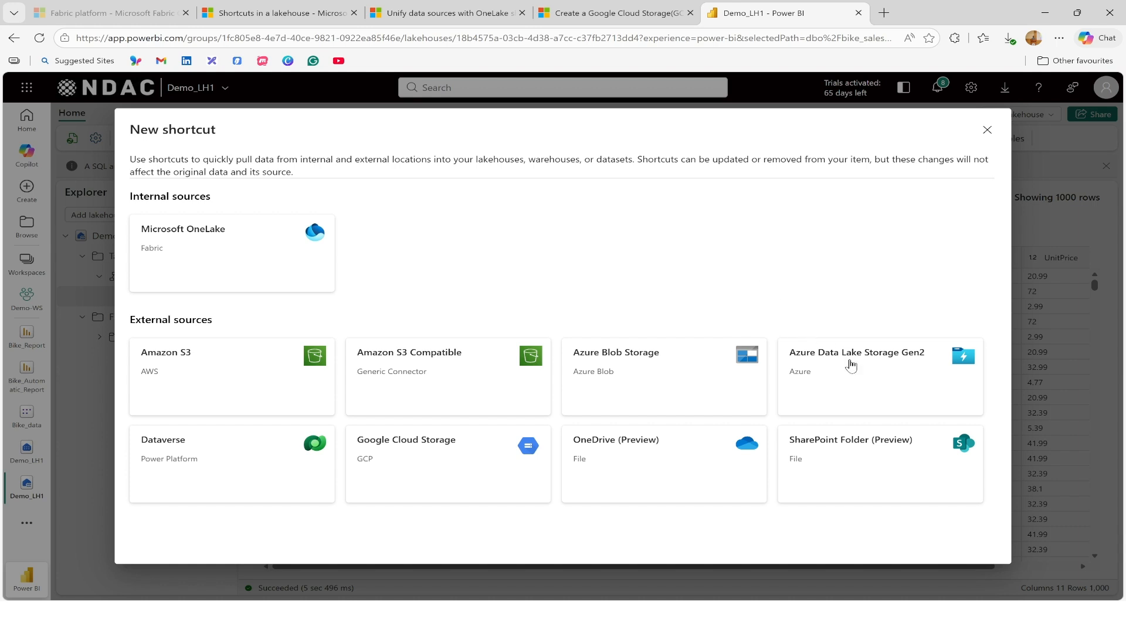
click(851, 366)
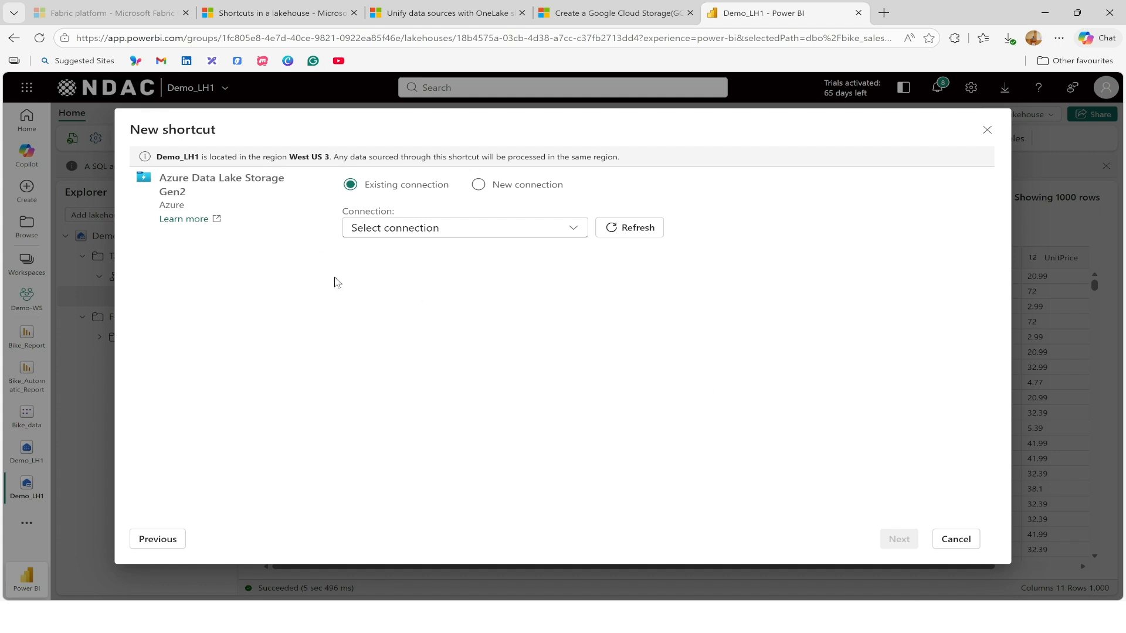
click(480, 187)
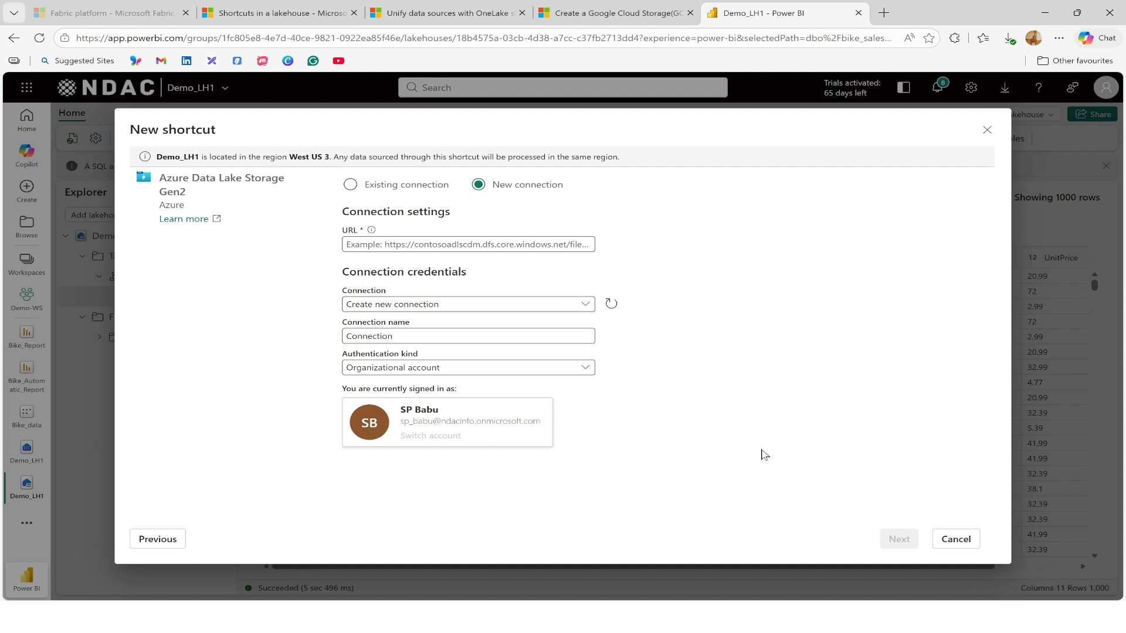
Switch to the Azure portal and view the files in lakemestorage's lakeme-gold-layerdata blob container.
mouse_move(642, 616)
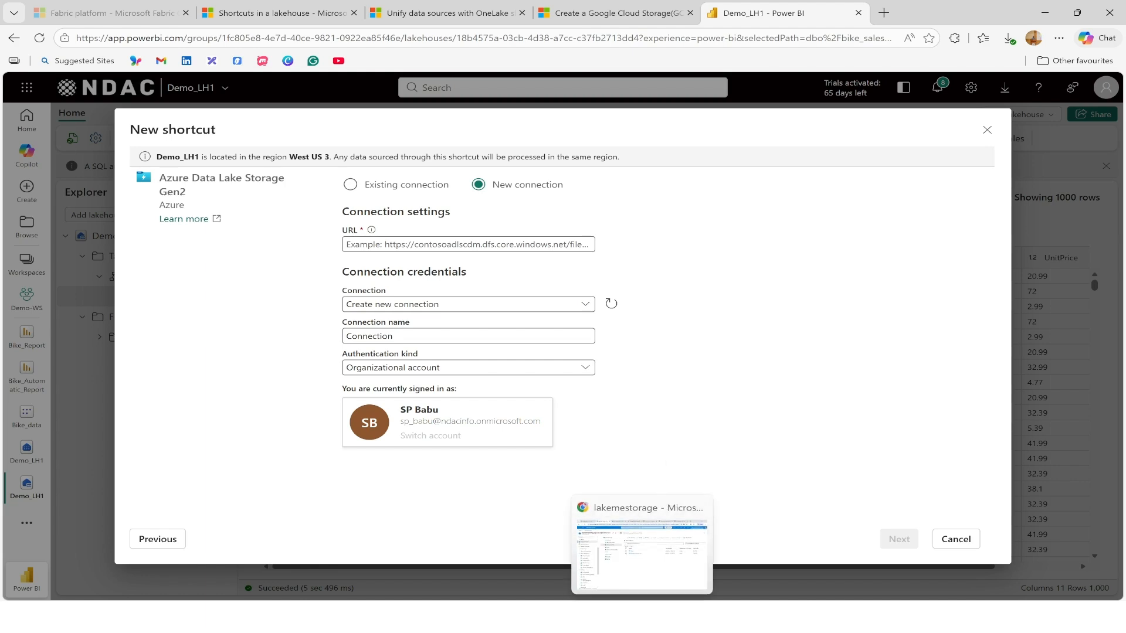
click(642, 551)
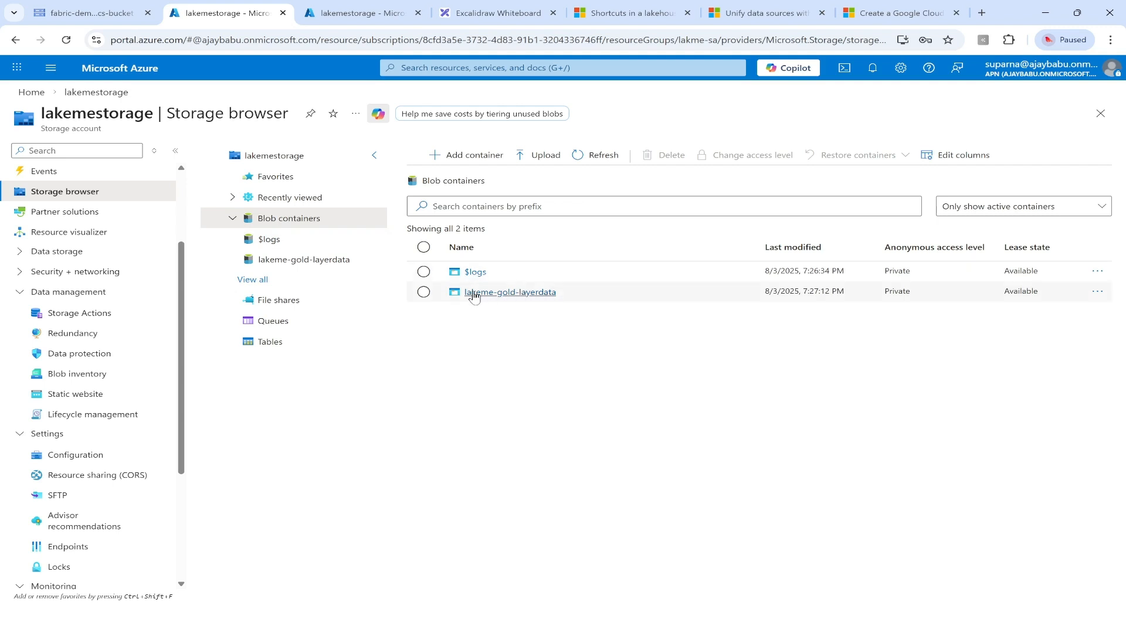
click(514, 293)
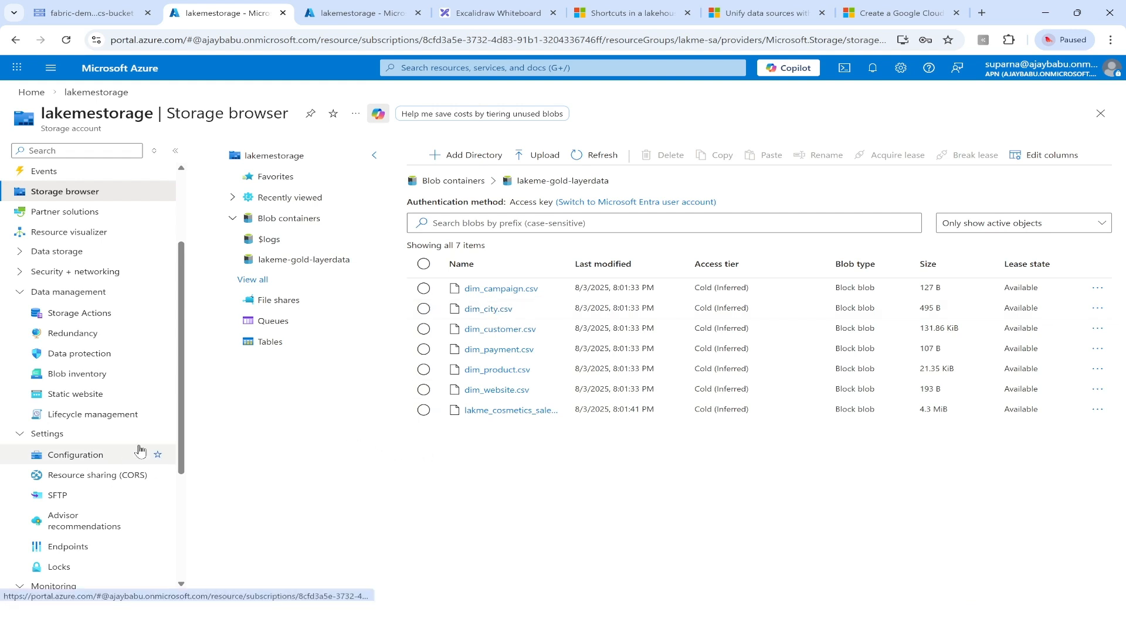
Copy the Data Lake Storage endpoint URL from the lakemestorage account's endpoints.
scroll(85, 463, down, 1)
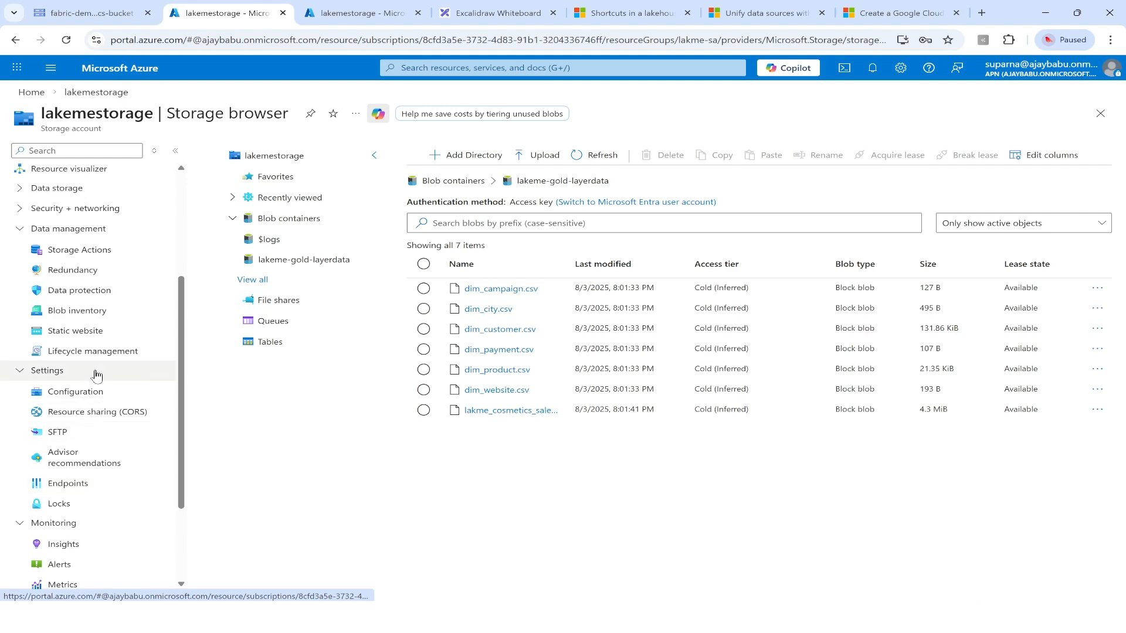
click(66, 484)
scroll(238, 441, down, 1)
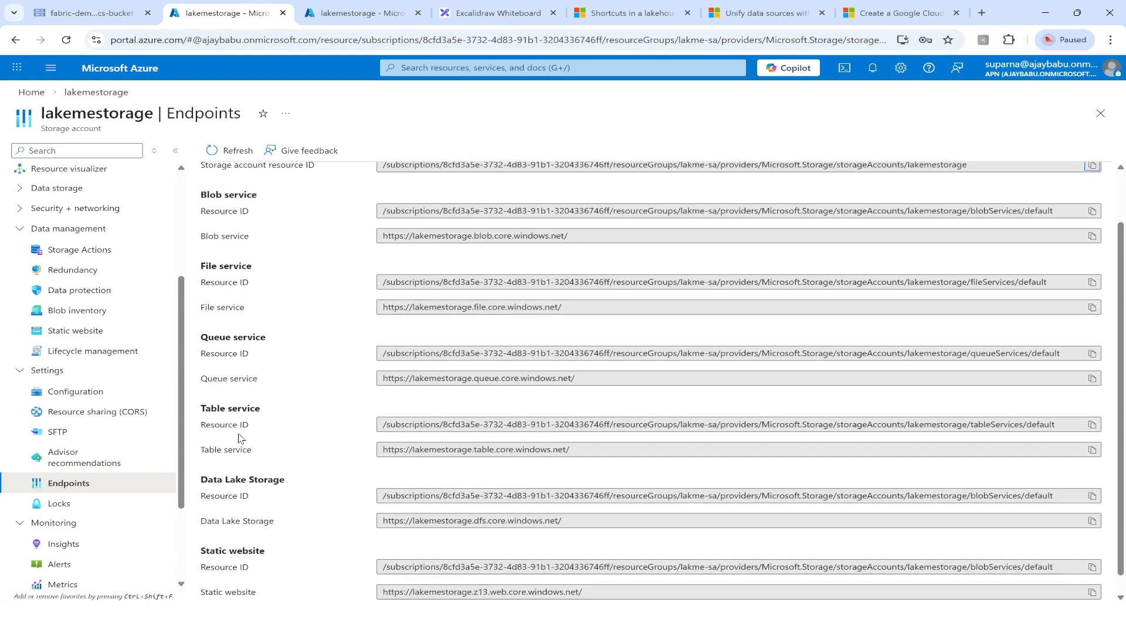
drag(200, 477, 285, 478)
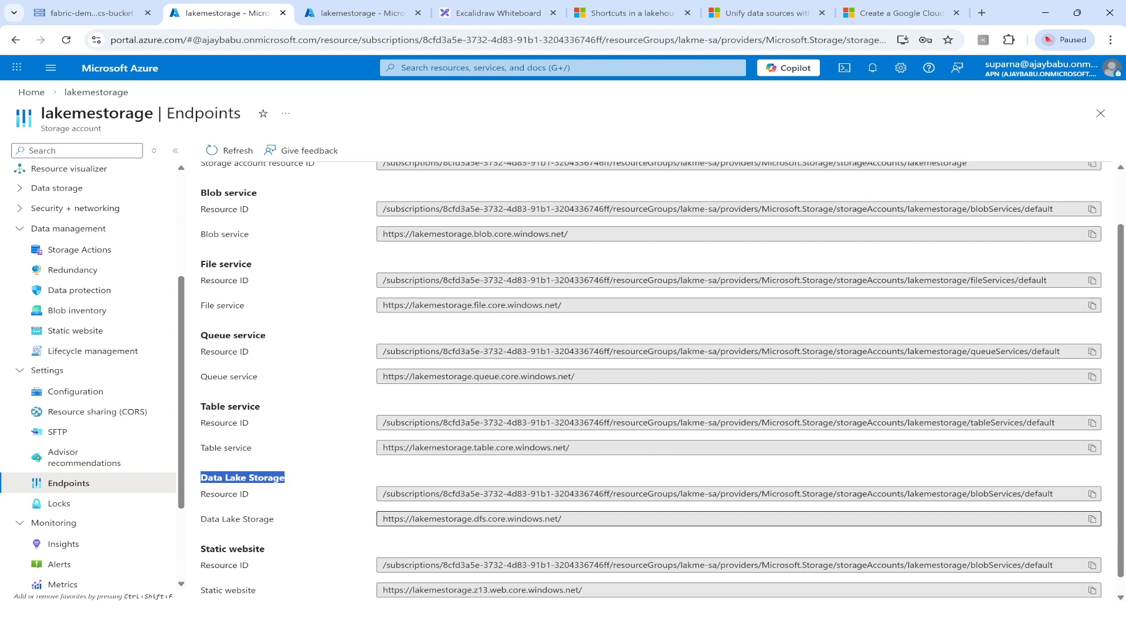
click(1093, 520)
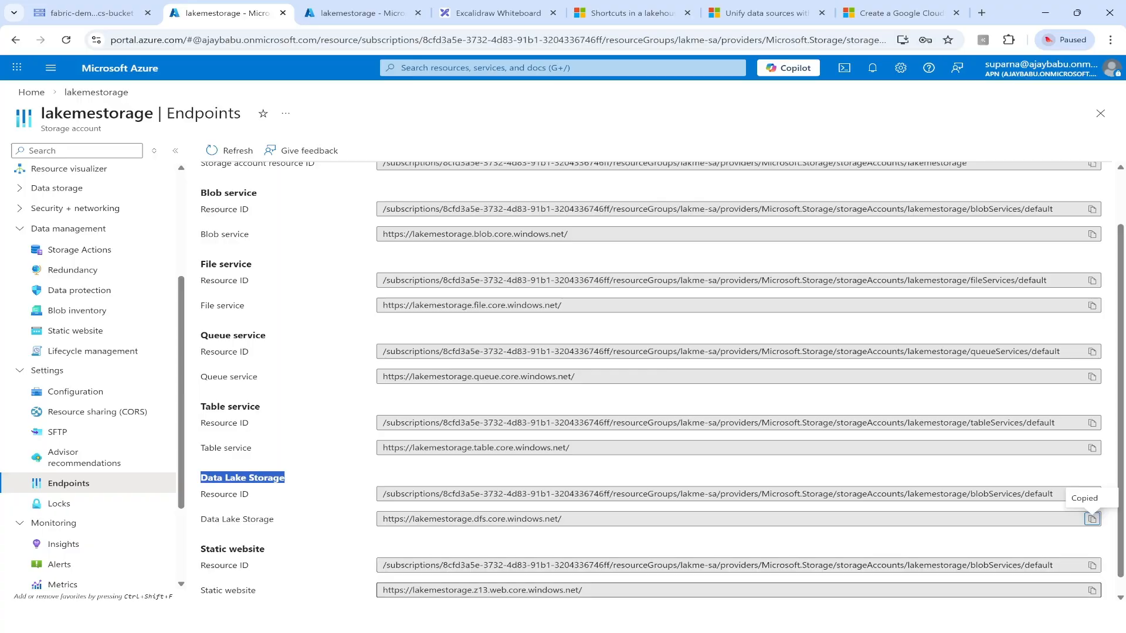
click(599, 618)
click(410, 244)
key(ctrl+v)
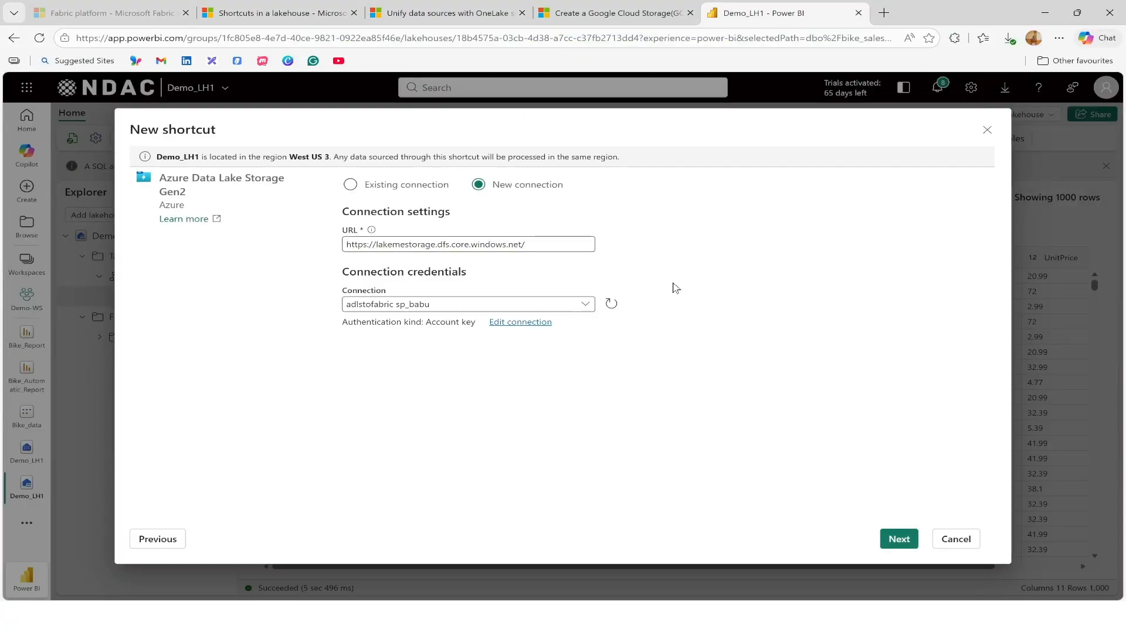
Edit the selected connection and replace the space in its connection name with an underscore.
click(530, 323)
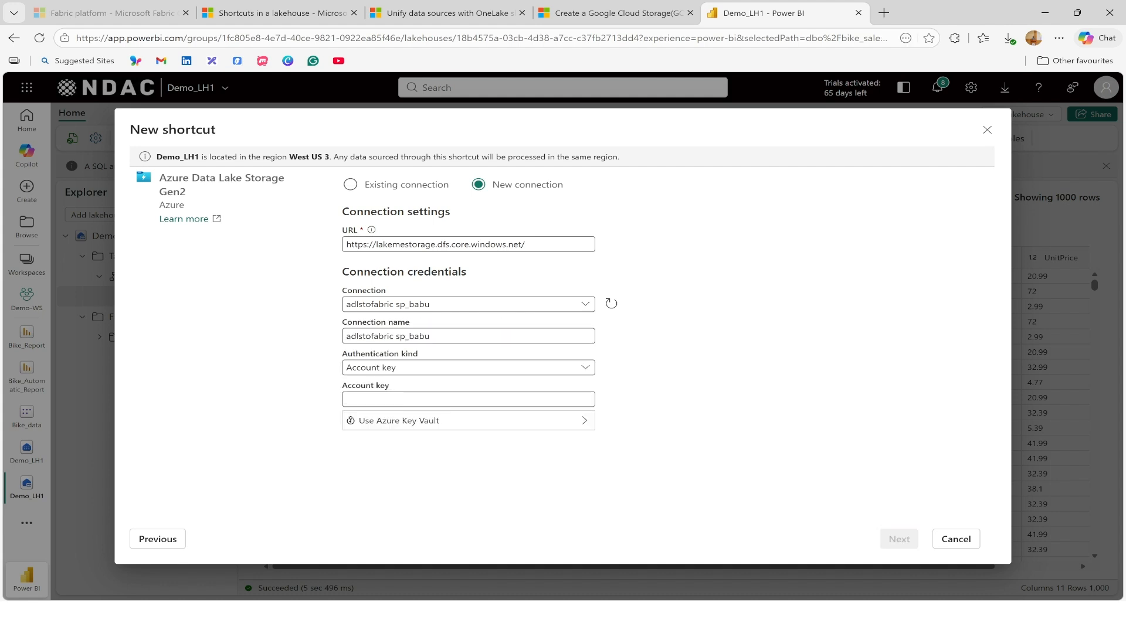
click(509, 336)
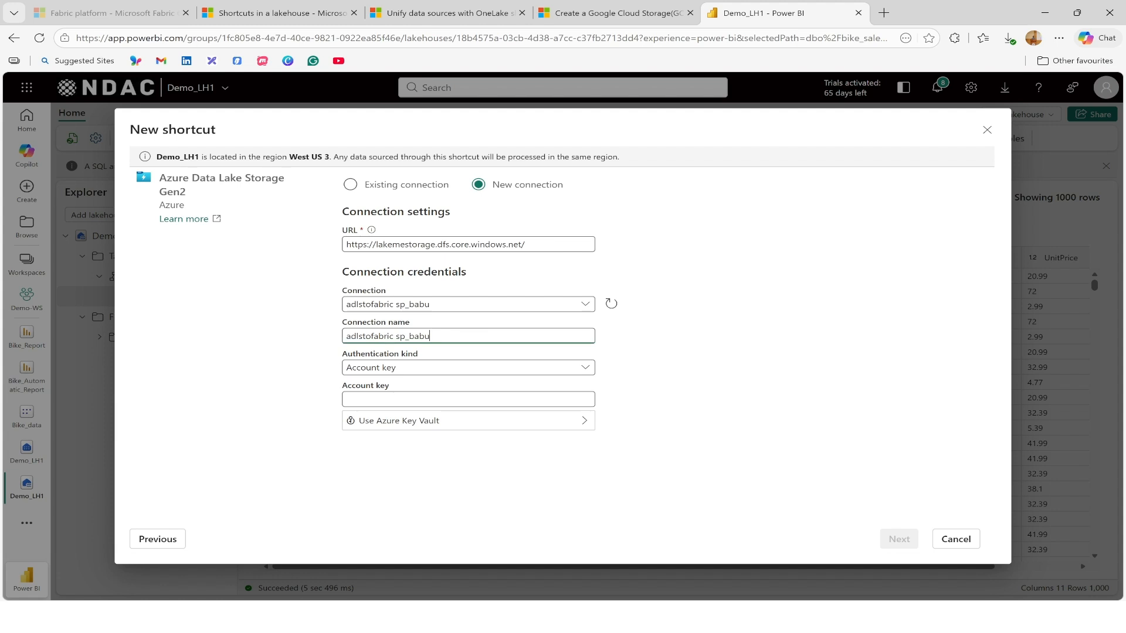
click(396, 336)
key(BackSpace)
text(_)
click(669, 367)
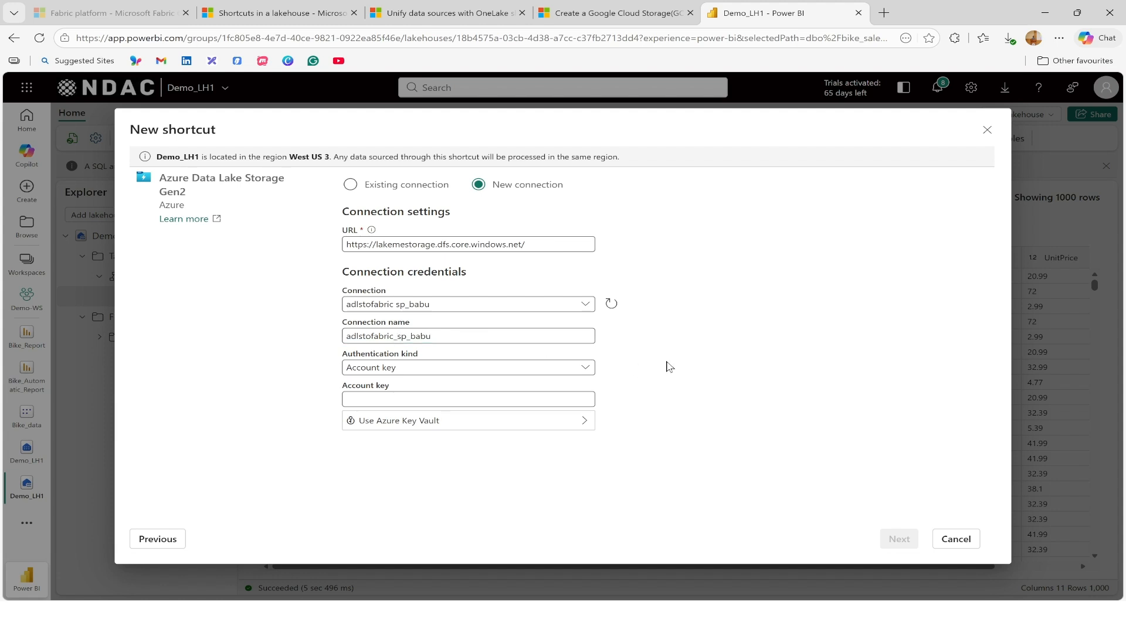
Review the available authentication kinds for the connection, leaving Account key selected.
click(501, 373)
click(500, 373)
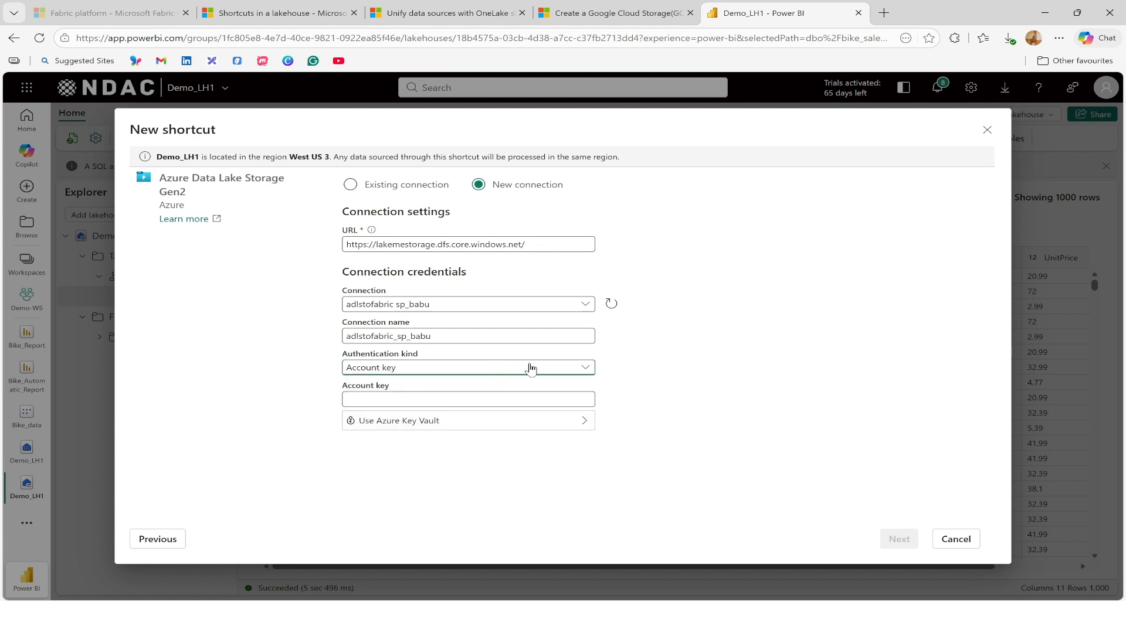
click(531, 370)
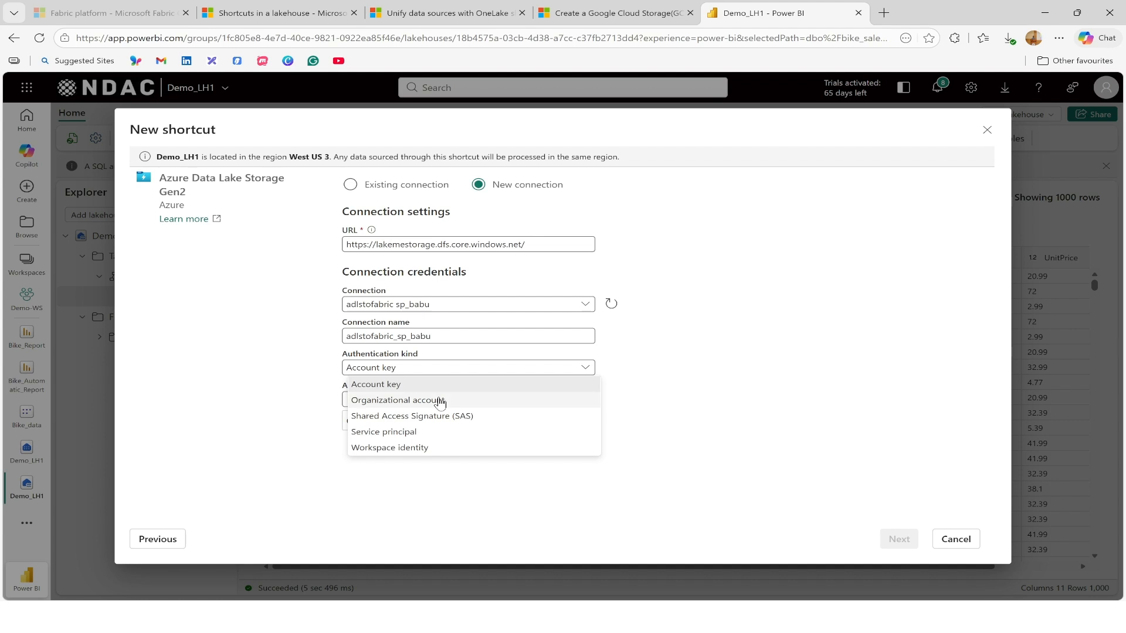
click(647, 375)
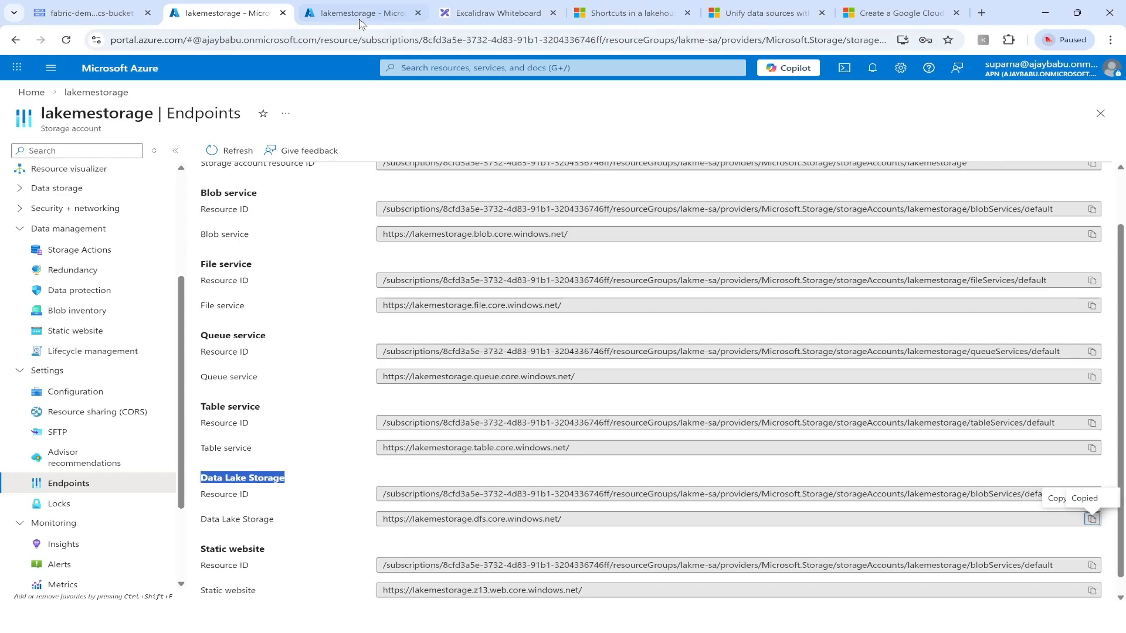
Copy the key1 access key from the Azure portal, paste it as the connection's account key in Power BI, and submit the connection.
click(361, 15)
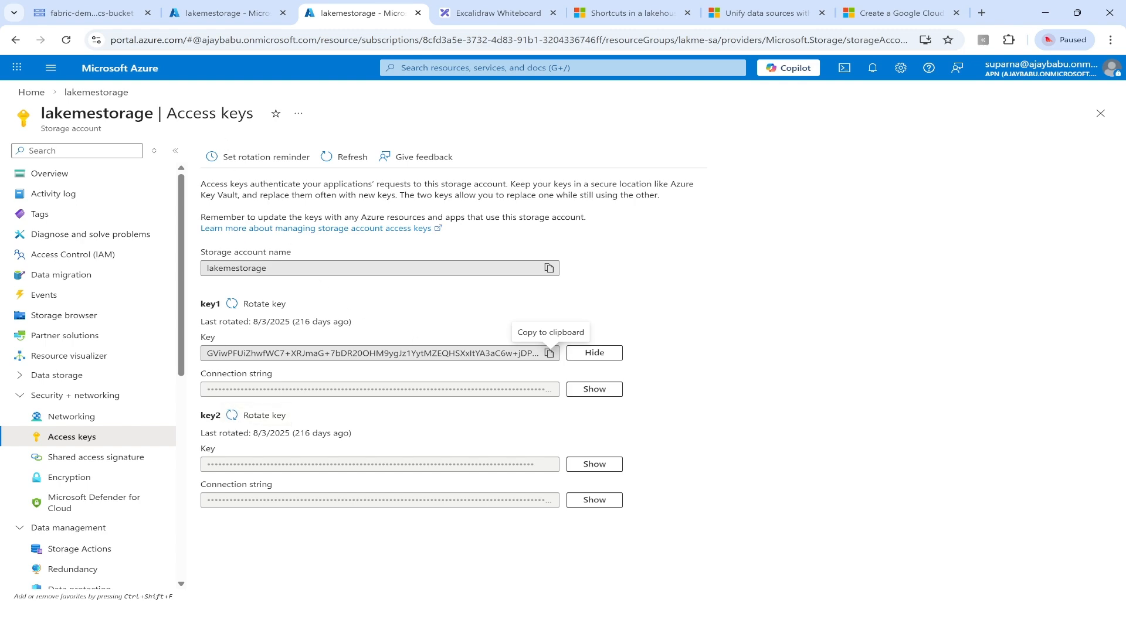
click(549, 354)
key(alt+Tab)
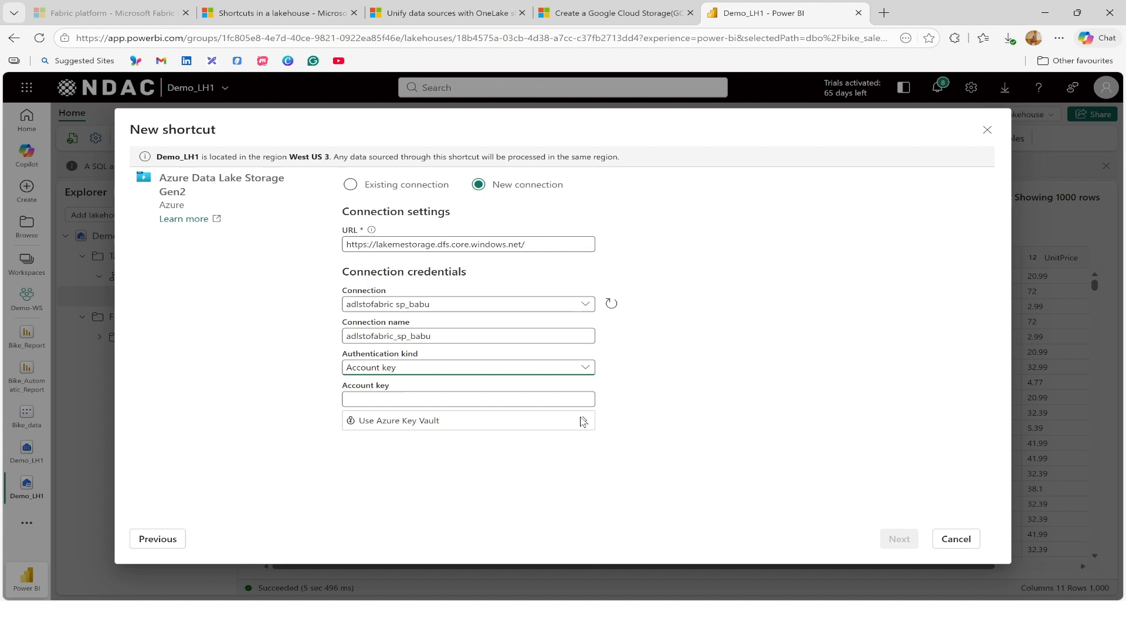
click(424, 399)
key(ctrl+v)
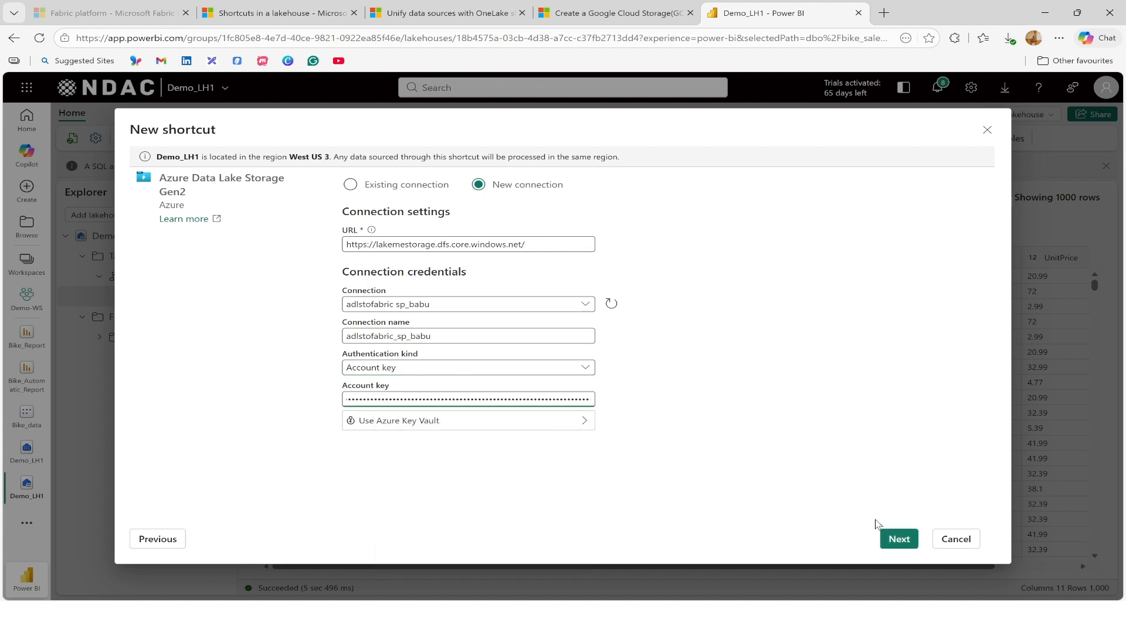
click(895, 539)
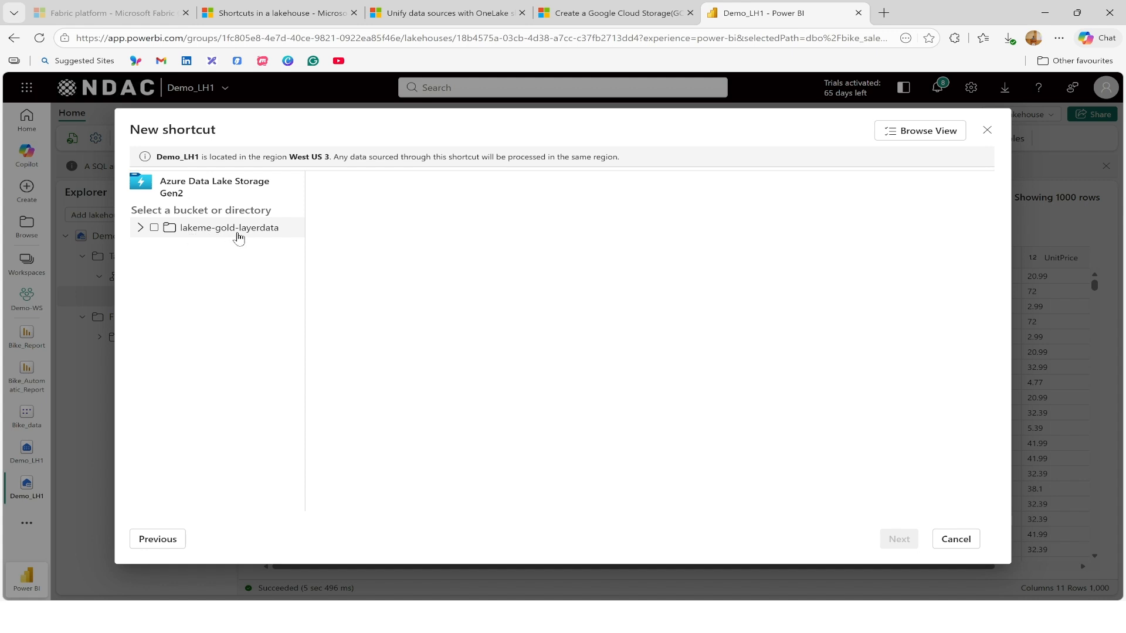
Create a shortcut to the lakeme-gold-layerdata container, skipping the Delta transformation, and open it under Files.
click(154, 228)
click(899, 540)
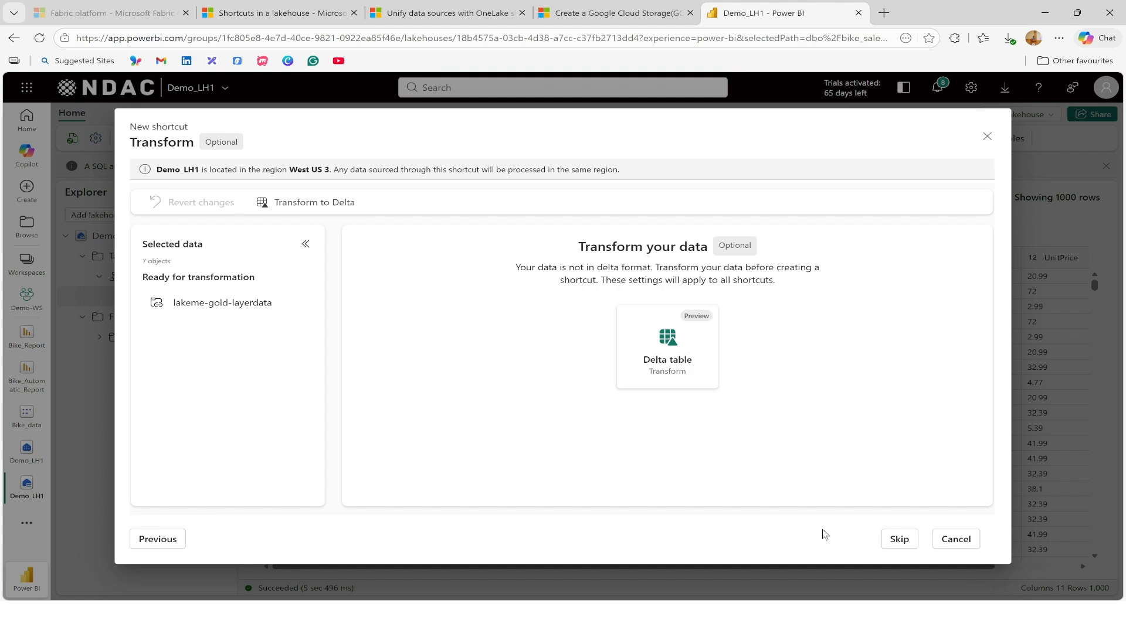
click(897, 538)
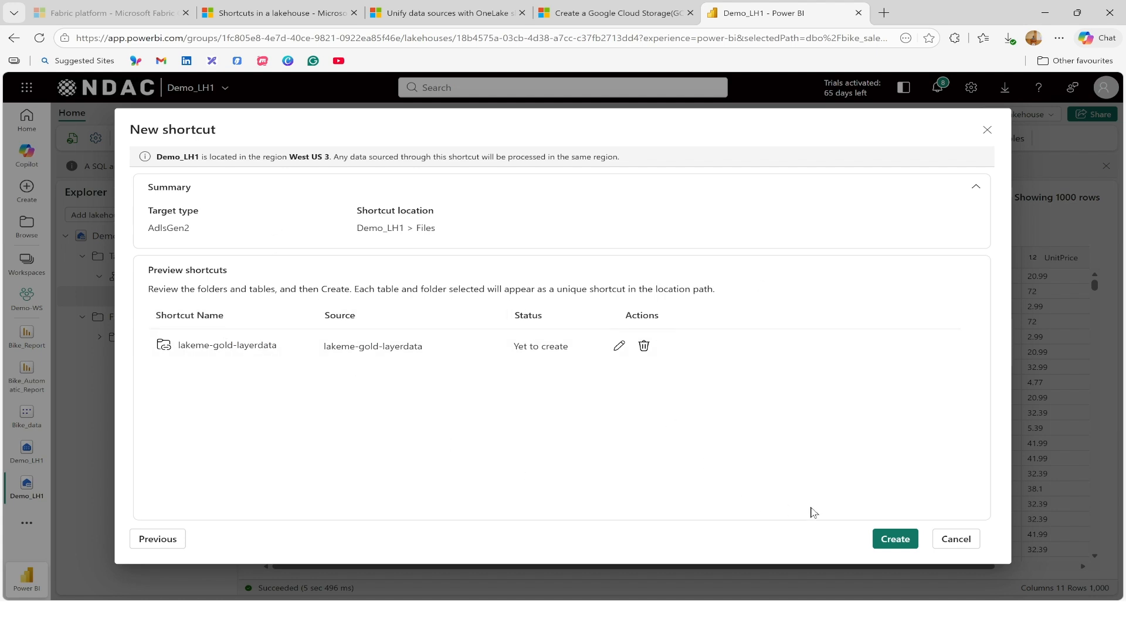
click(896, 540)
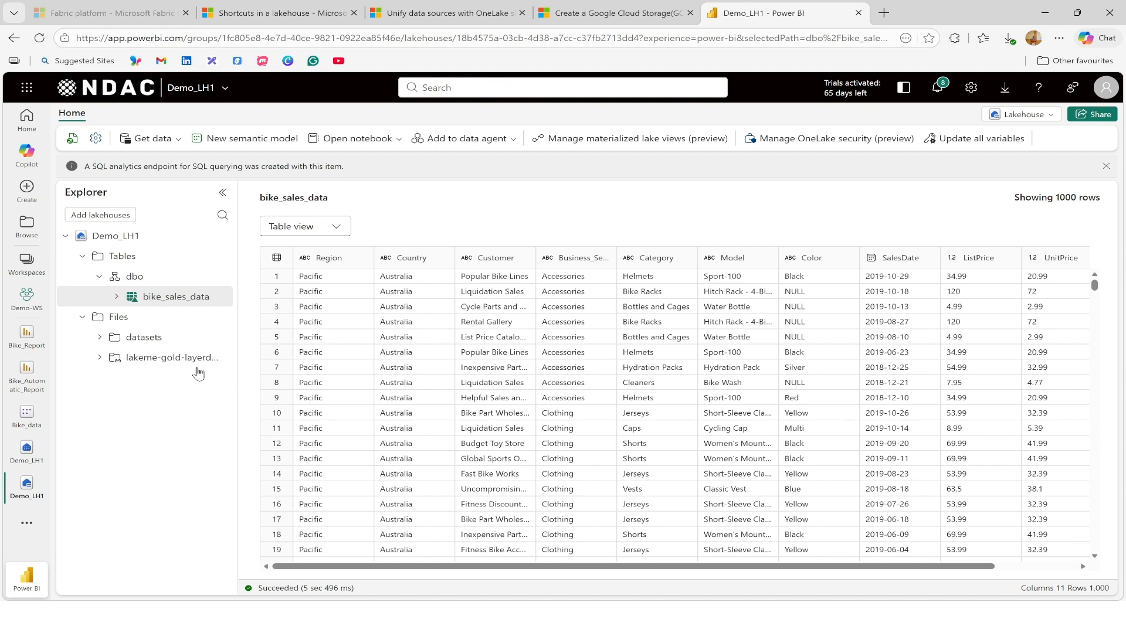
click(167, 361)
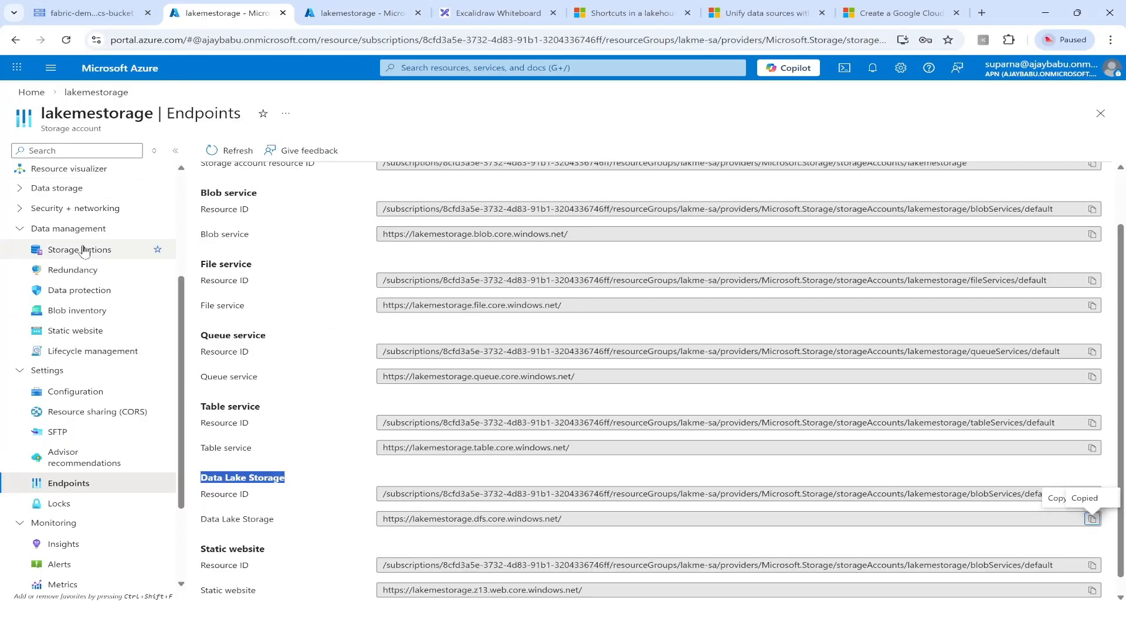
Open the lakeme-gold-layerdata blob container in the lakemestorage storage browser to view its files.
scroll(84, 251, up, 3)
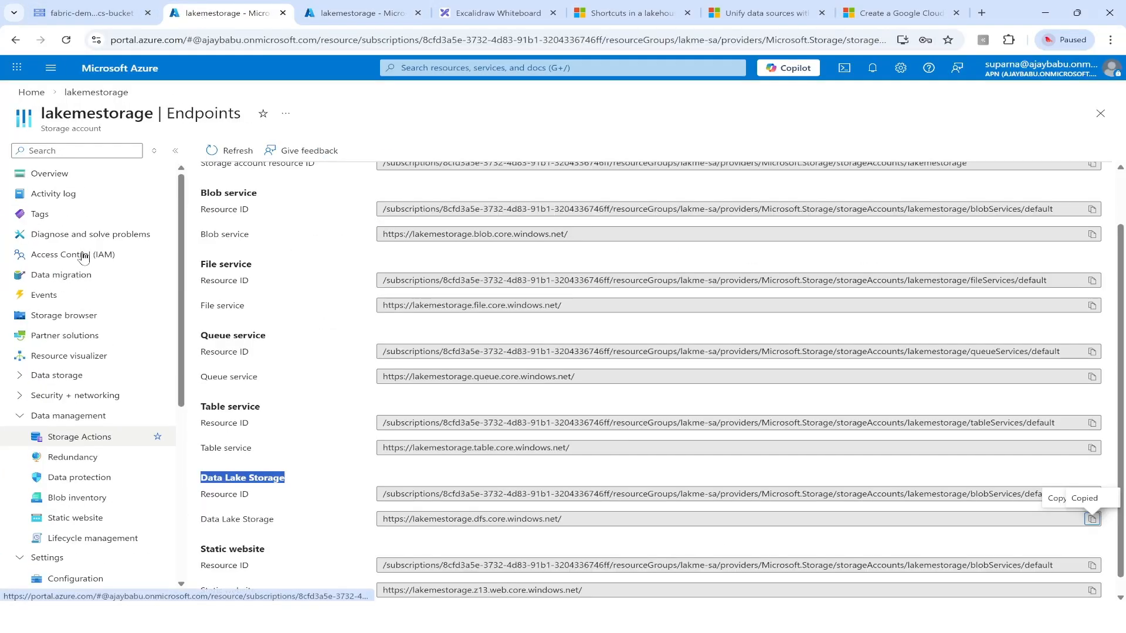
click(68, 317)
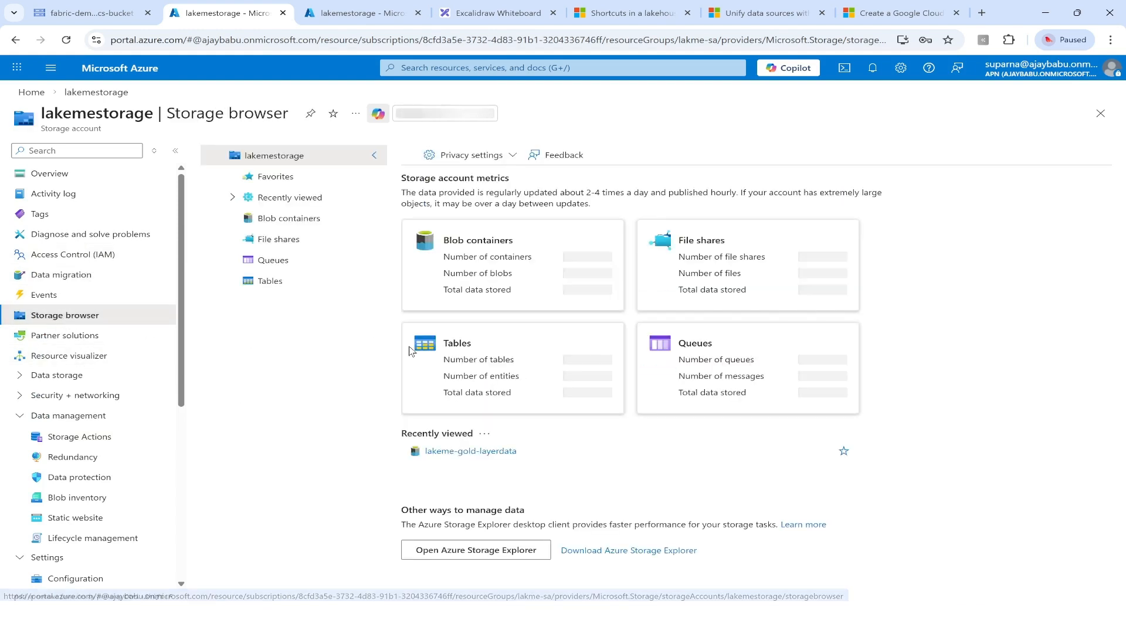
click(469, 262)
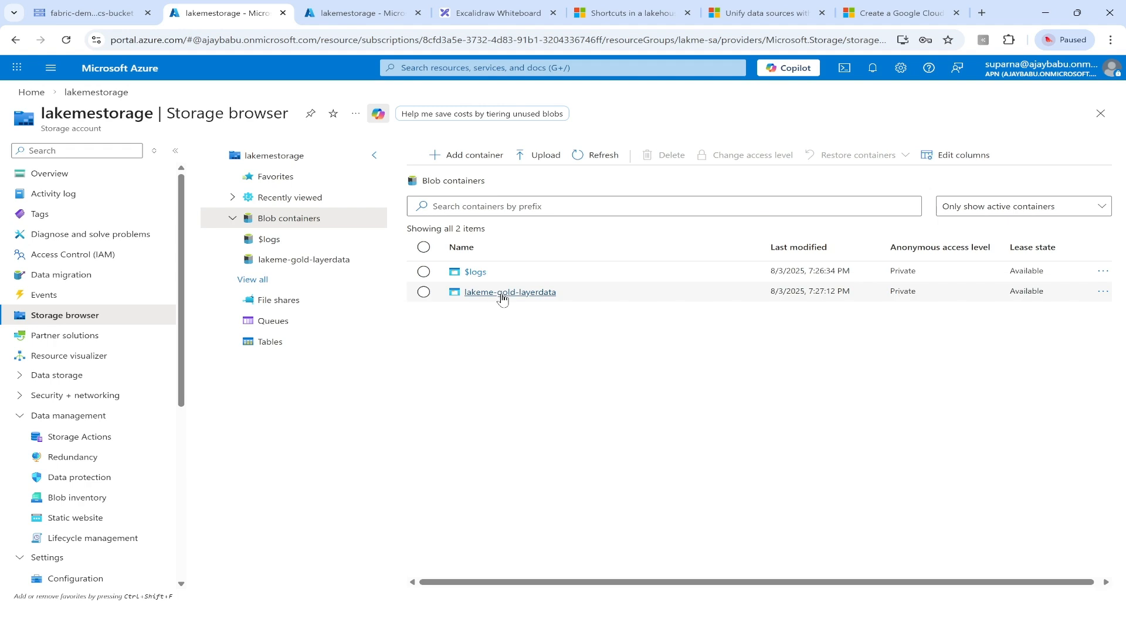
click(503, 292)
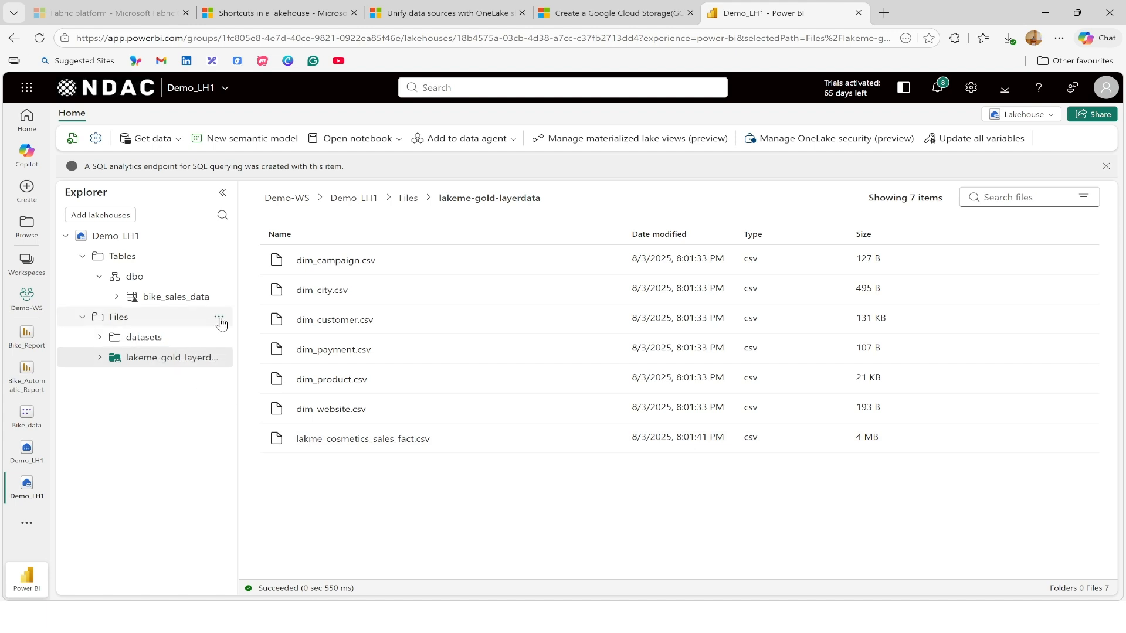
Switch to Power BI and start a new shortcut under Files with Google Cloud Storage as source, choosing a new connection.
click(219, 319)
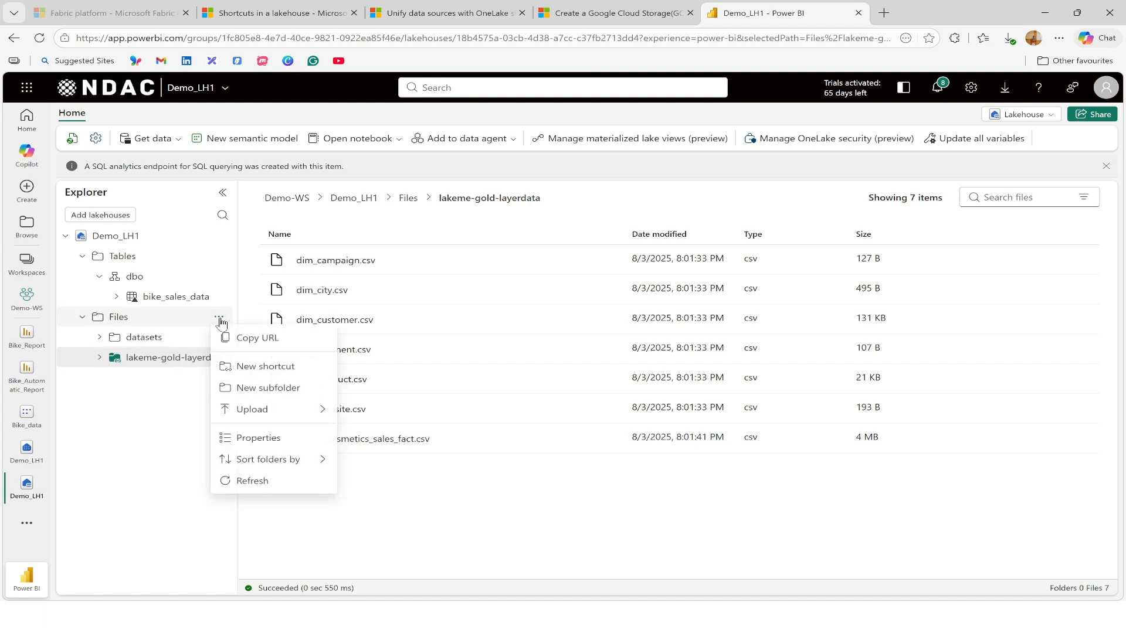
click(265, 367)
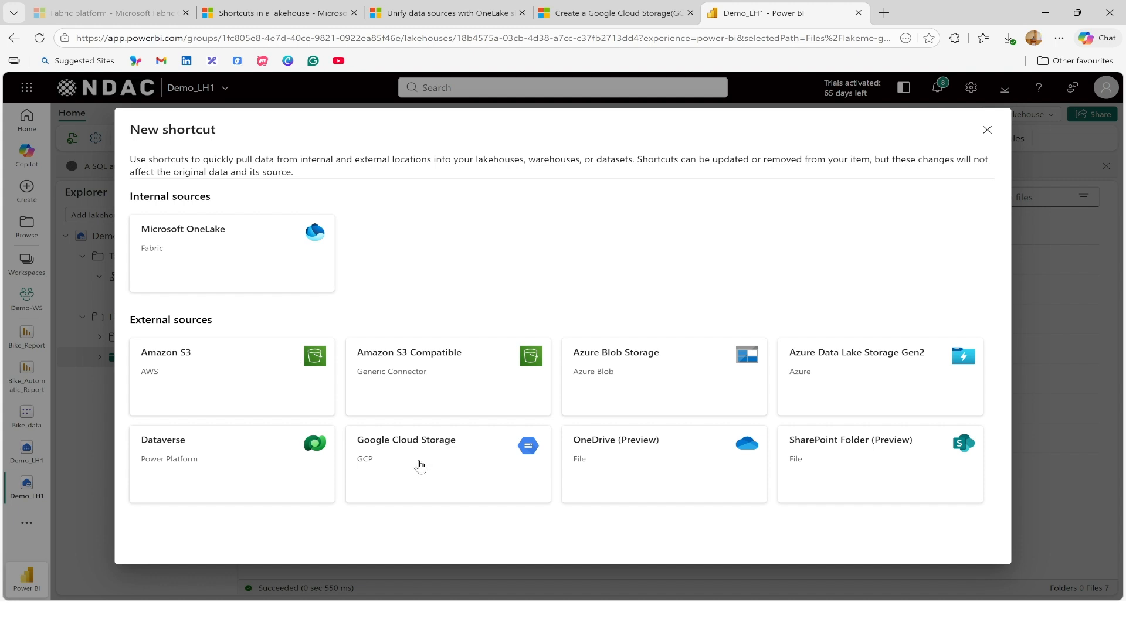
click(419, 467)
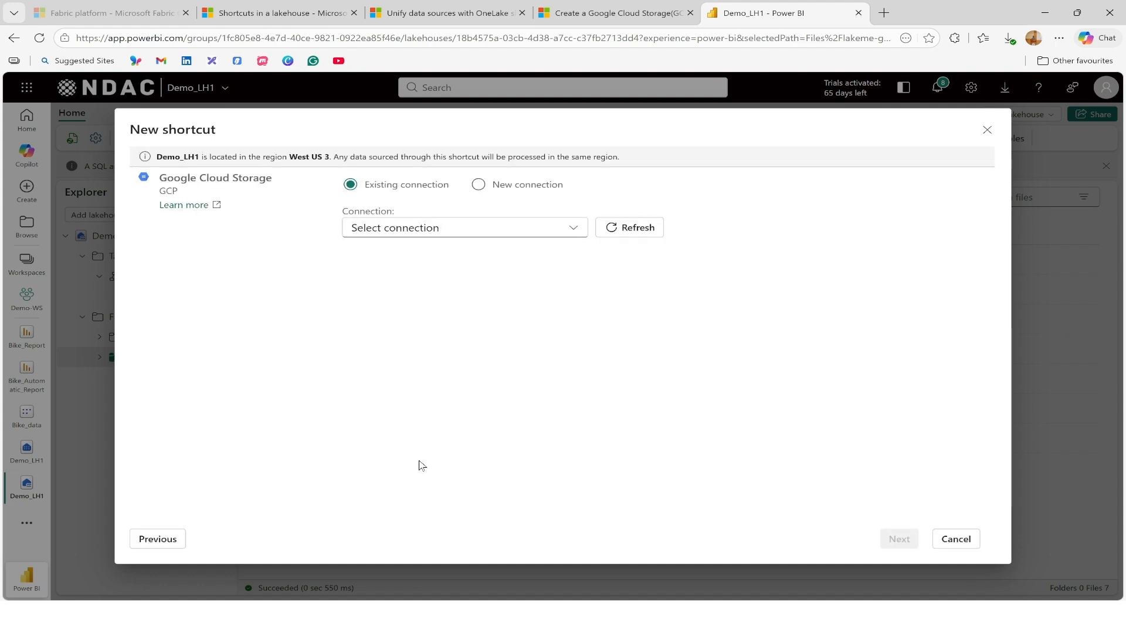
click(479, 186)
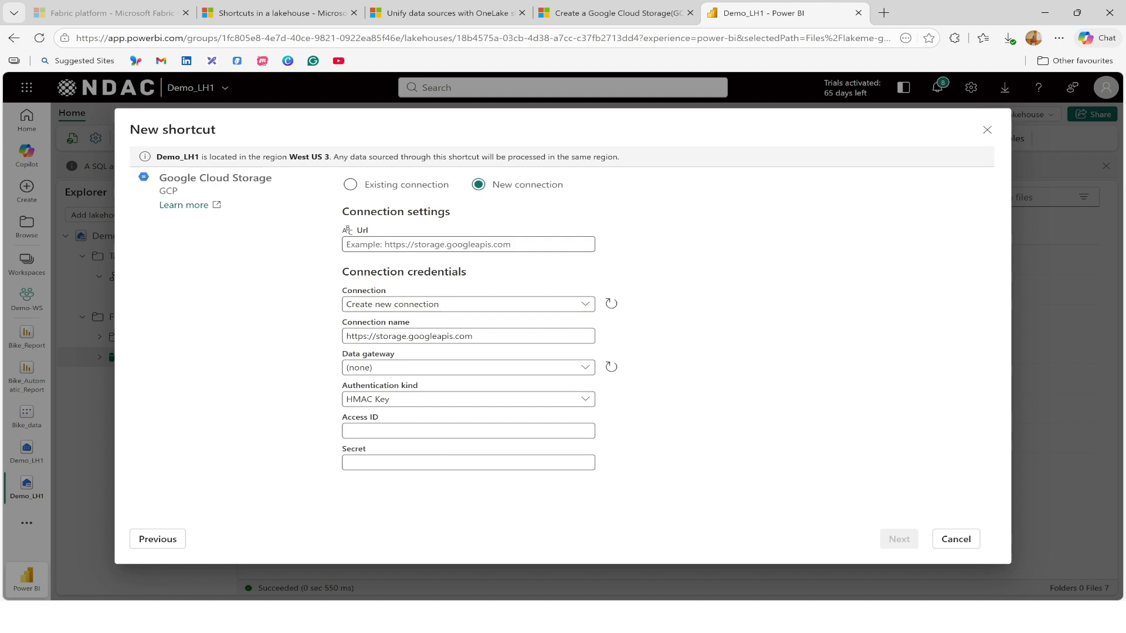
Check the connection fields in the Microsoft Learn Google Cloud Storage shortcut article and the objects in fabric-demo-gcs-bucket in Google Cloud.
key(ctrl+shift+Tab)
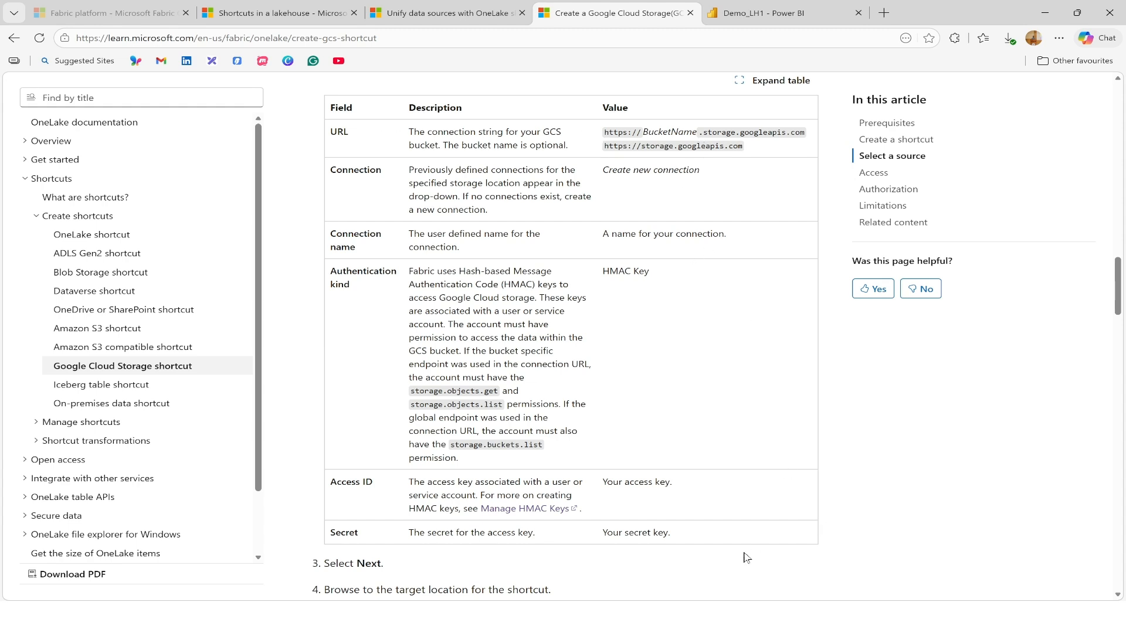
click(639, 579)
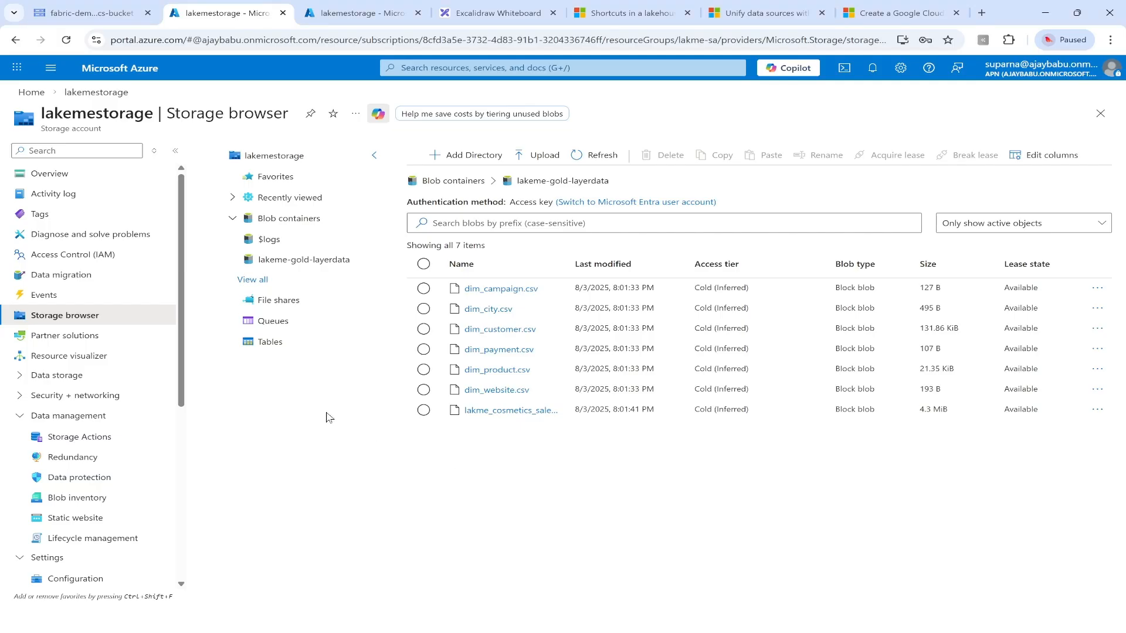
click(97, 13)
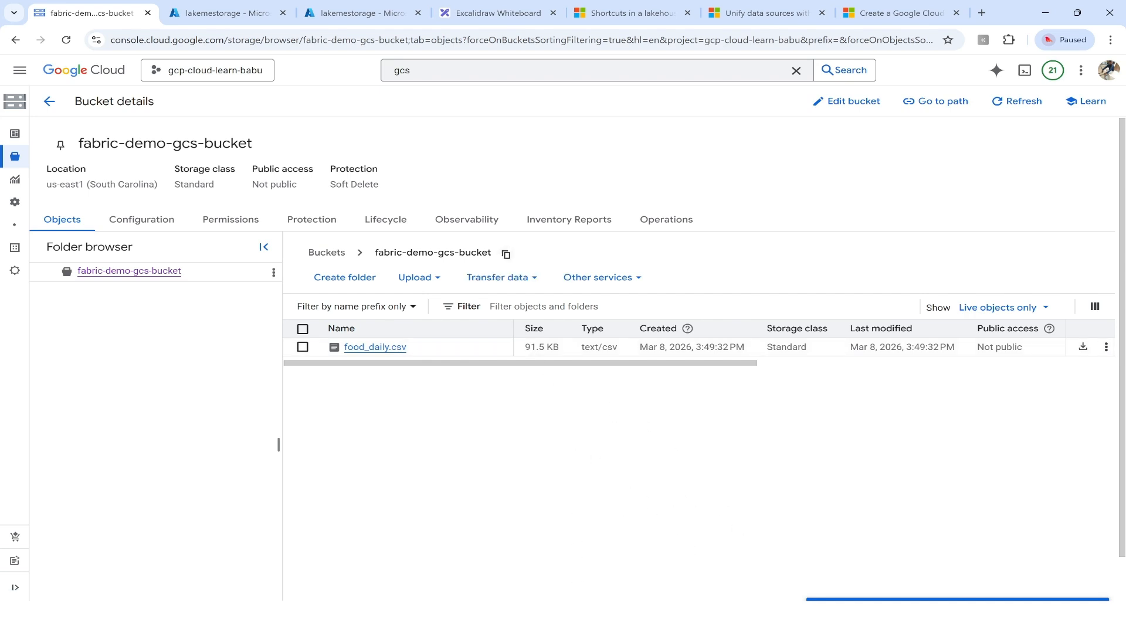
key(alt+Tab)
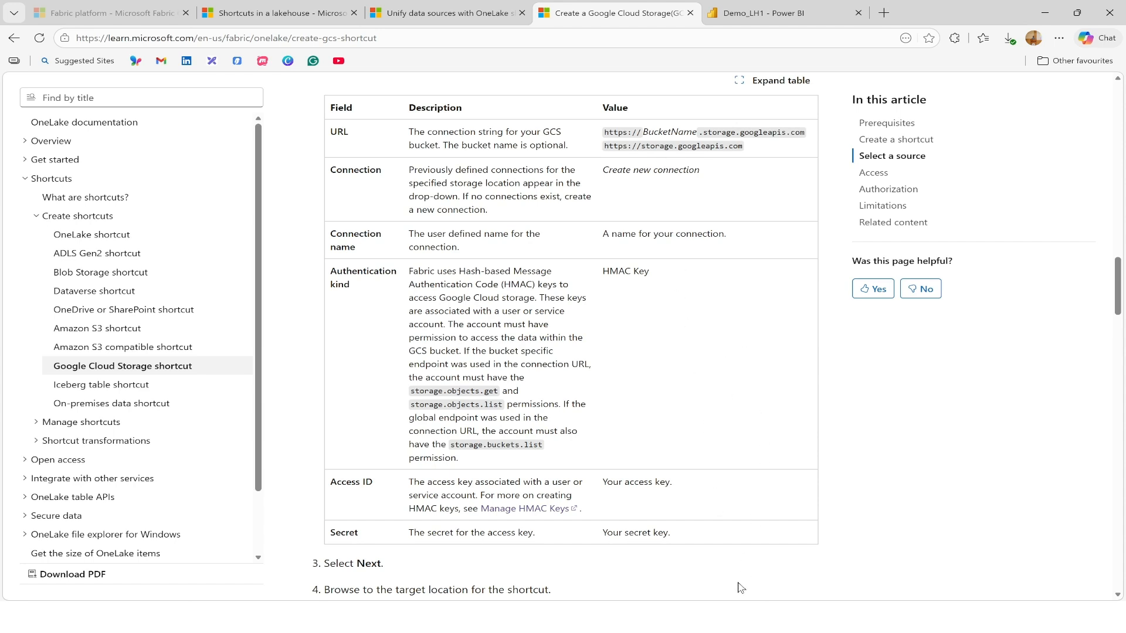
key(alt+Tab)
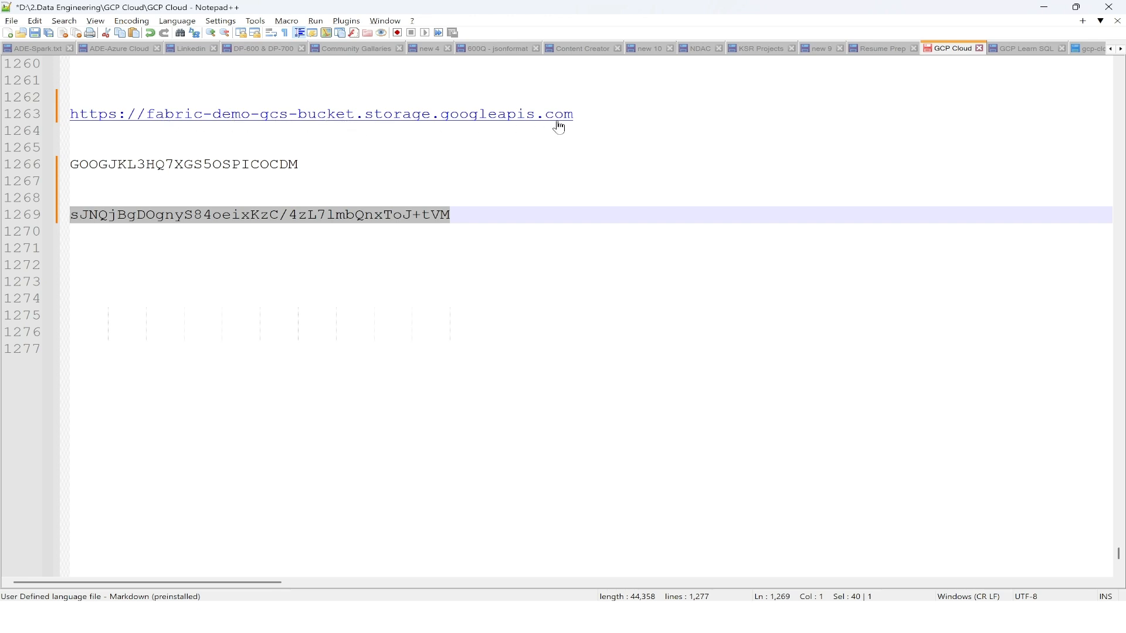
drag(573, 115, 70, 115)
key(ctrl+c)
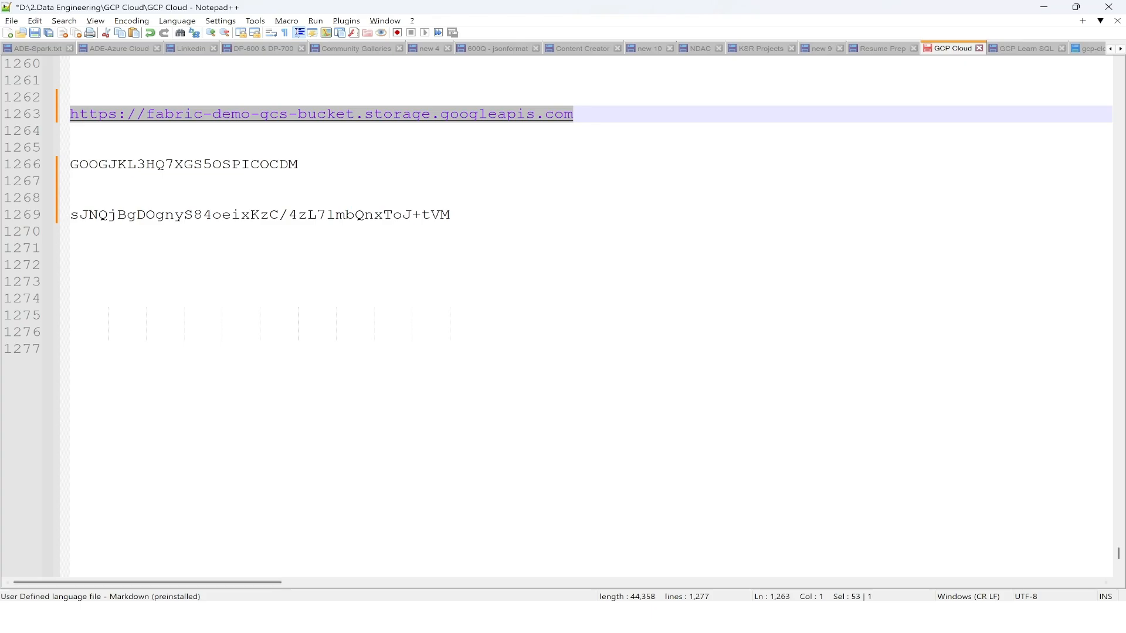
key(alt+Tab)
click(737, 16)
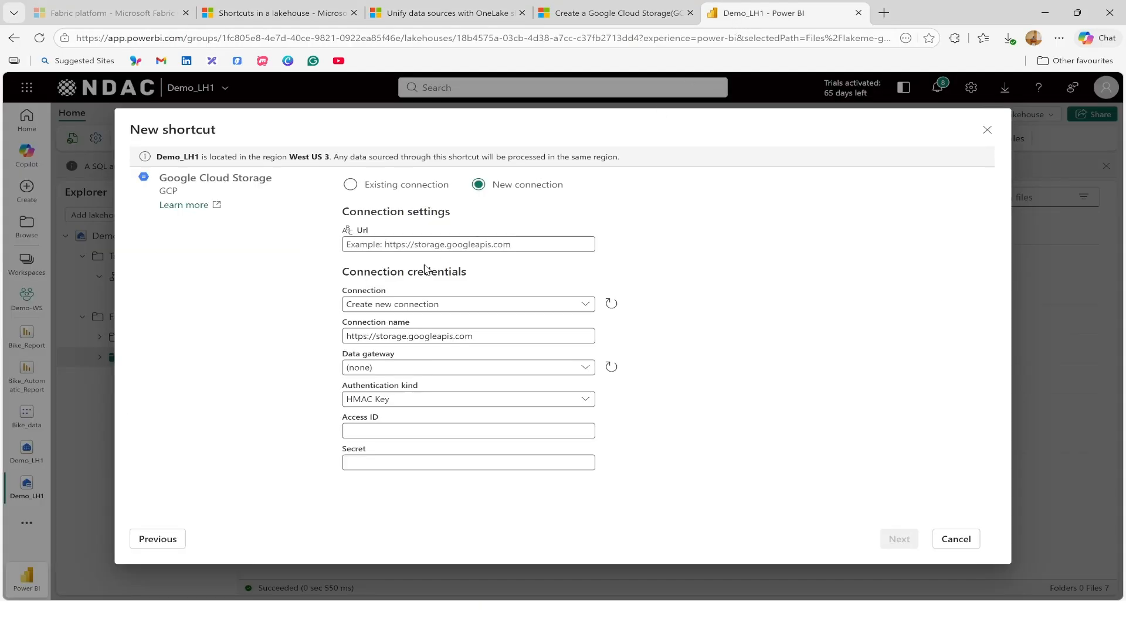
click(426, 245)
key(ctrl+v)
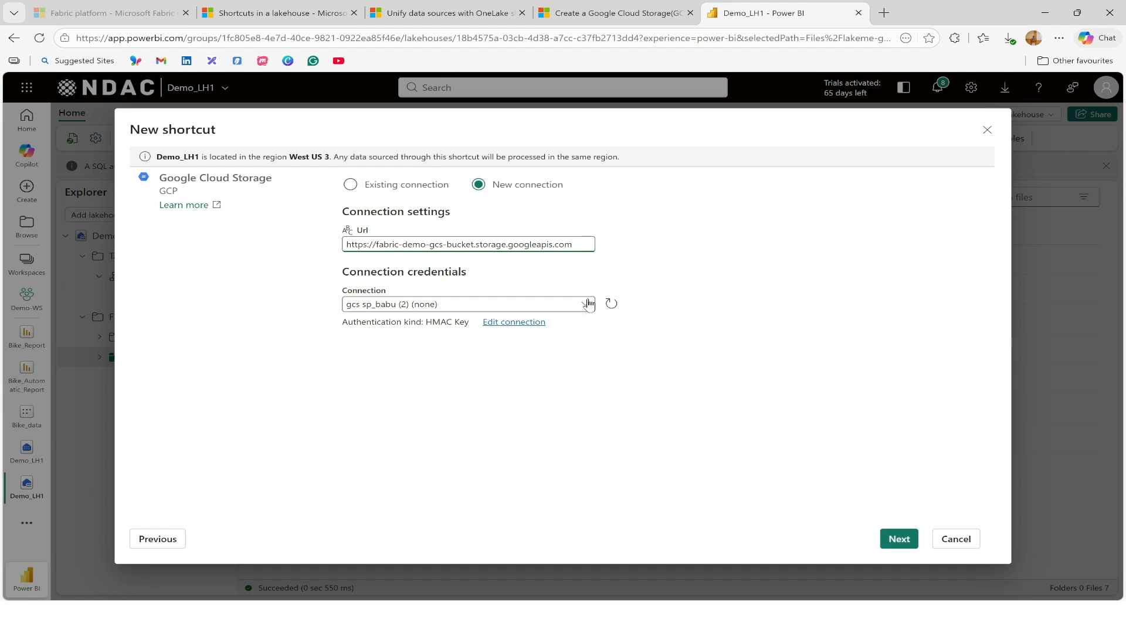
Choose to create a new connection instead of reusing the existing one, and name it gcs2fabric.
click(583, 304)
click(581, 309)
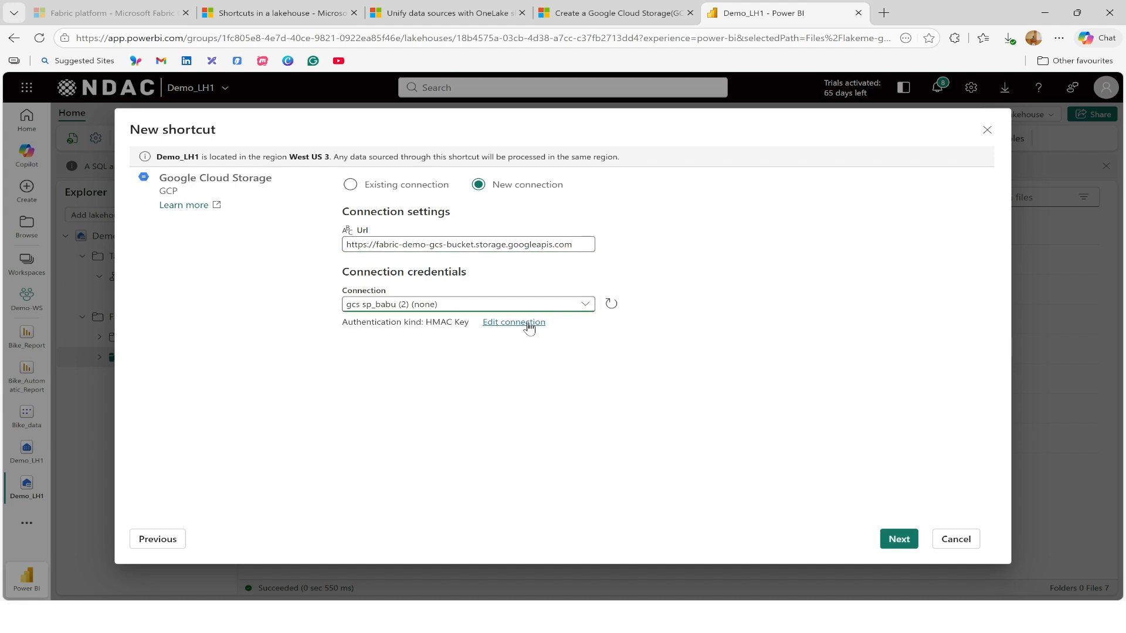
click(581, 304)
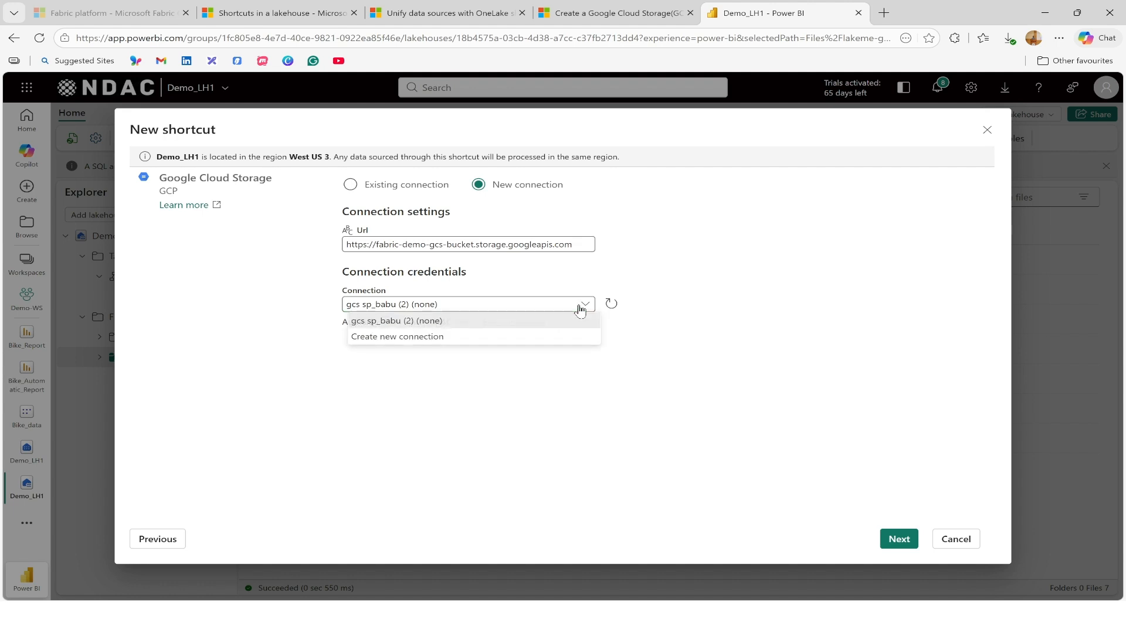
click(432, 345)
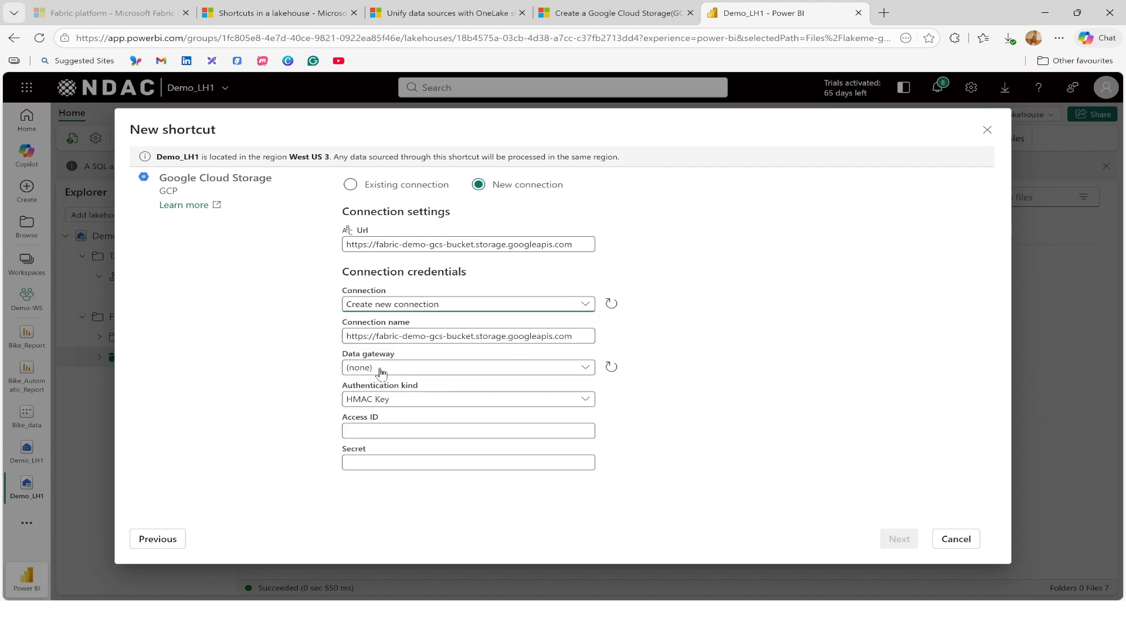
drag(581, 336, 327, 340)
text(G)
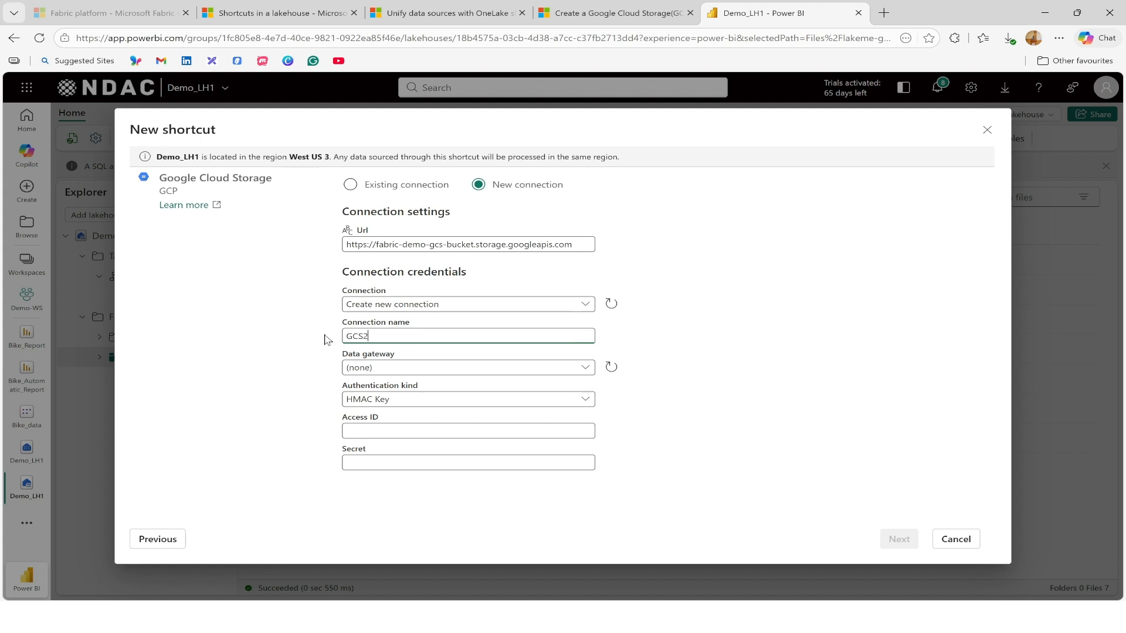
text(C)
key(ctrl+z)
key(Caps_Lock)
text(gc)
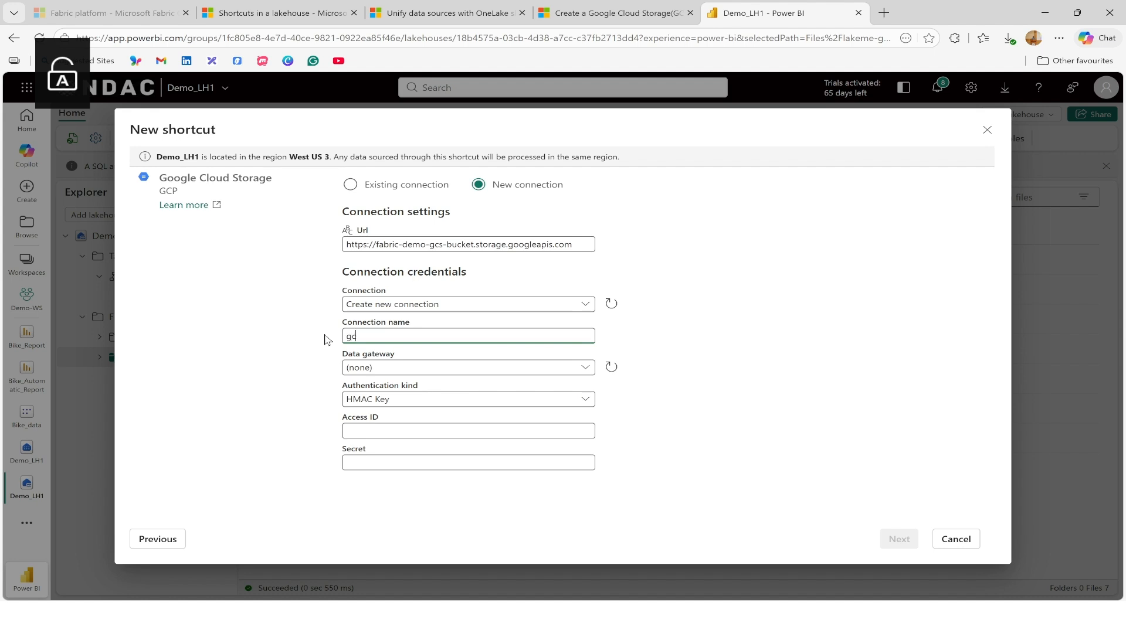
text(s2fabric)
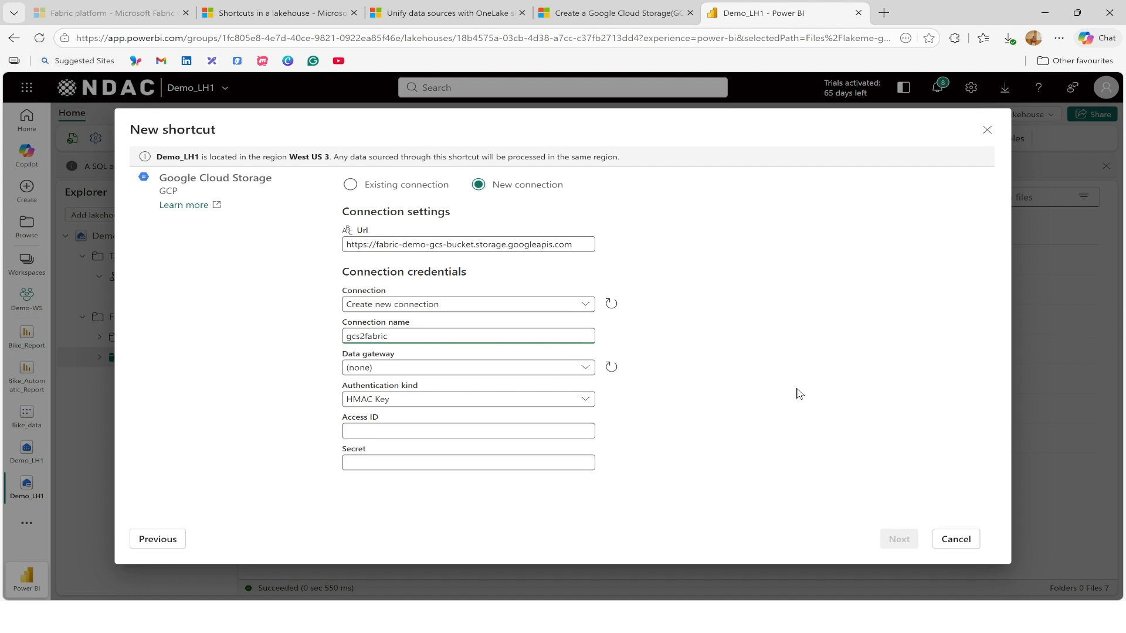
click(799, 391)
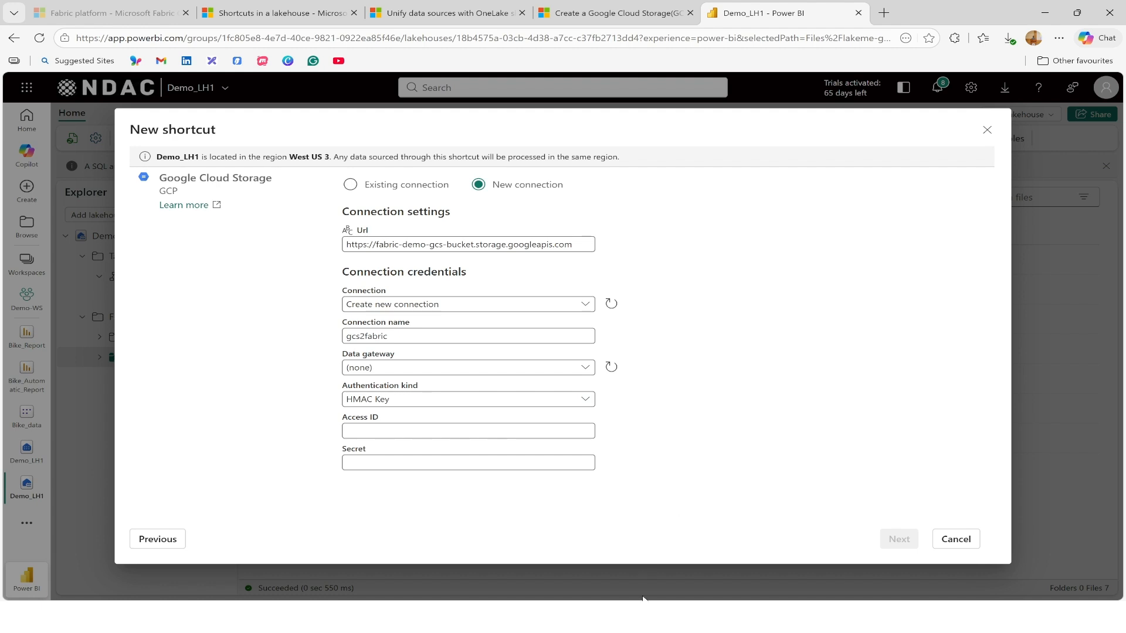
Switch to Google Cloud and examine the user account HMAC access keys in the Cloud Storage interoperability settings.
click(632, 617)
mouse_move(24, 99)
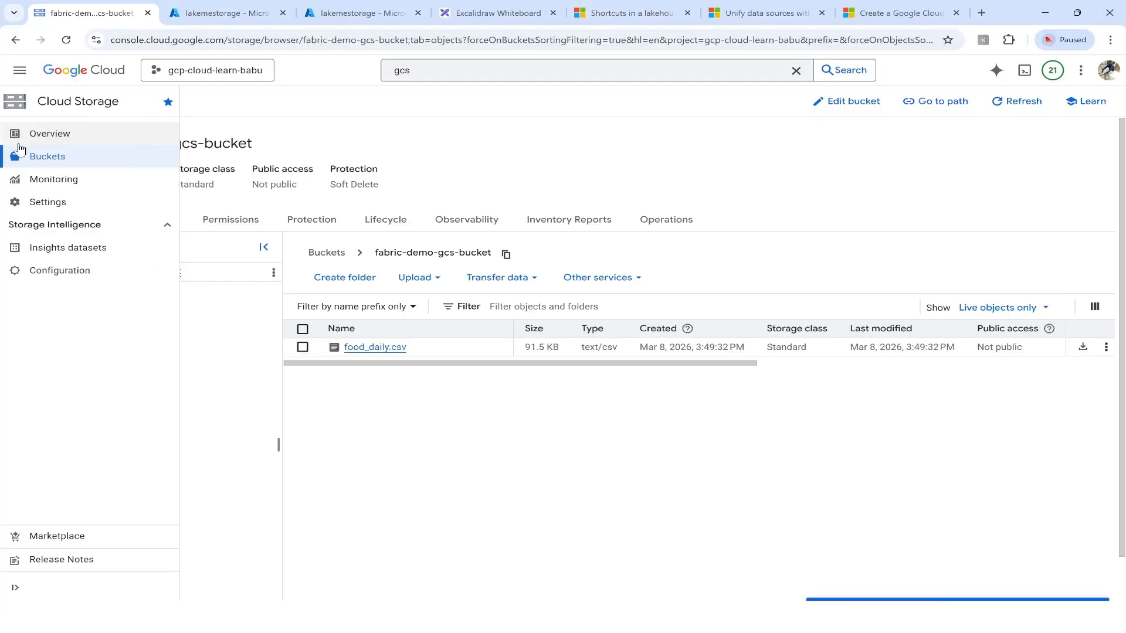
click(52, 208)
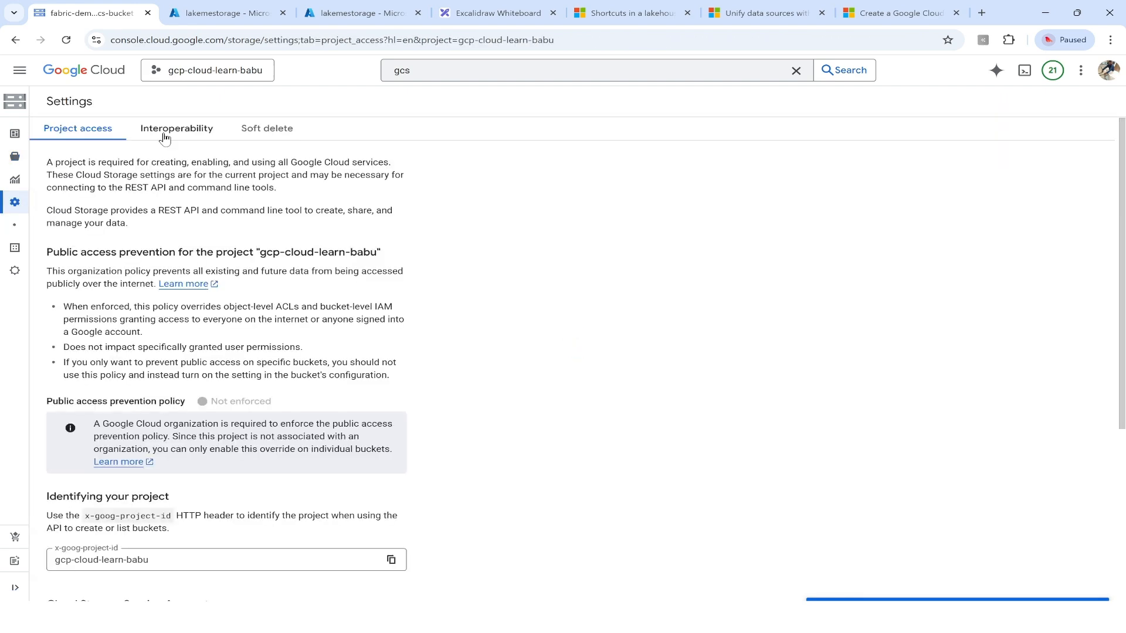
click(202, 132)
scroll(431, 373, down, 5)
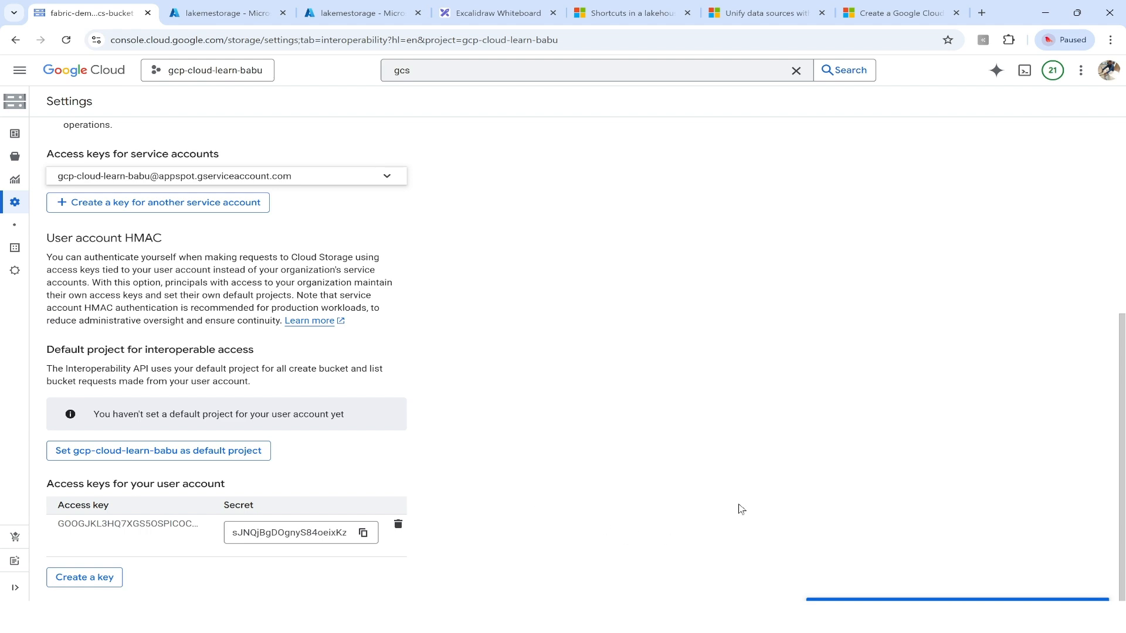
Copy the HMAC access key from the Notepad++ notes and paste it as the connection's Access ID in Power BI.
click(735, 617)
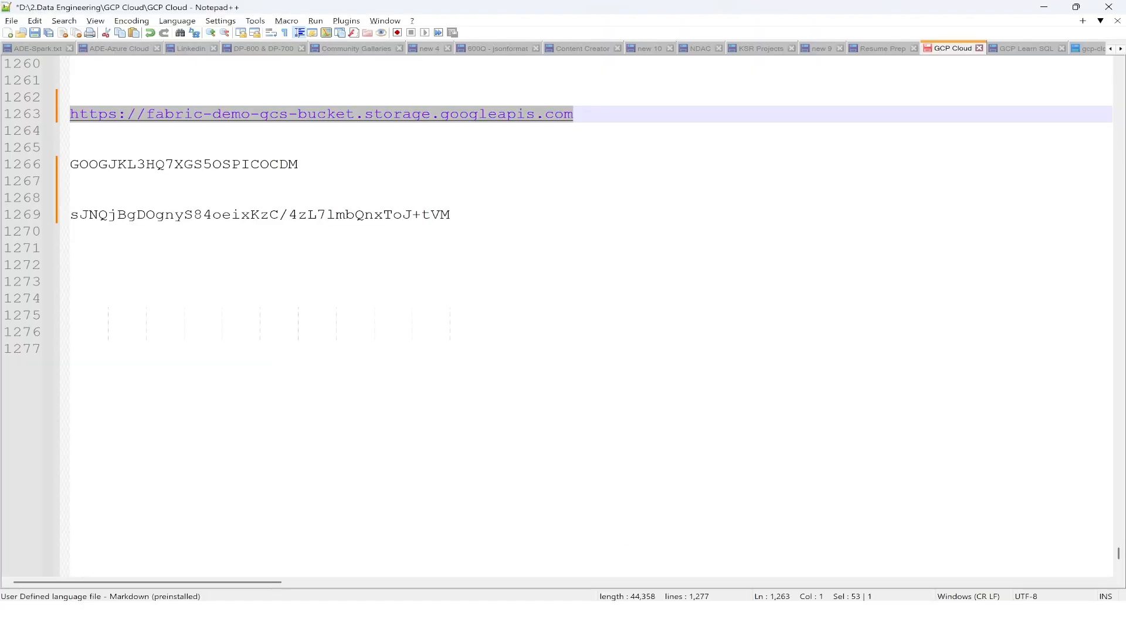
drag(302, 164, 70, 165)
key(ctrl+c)
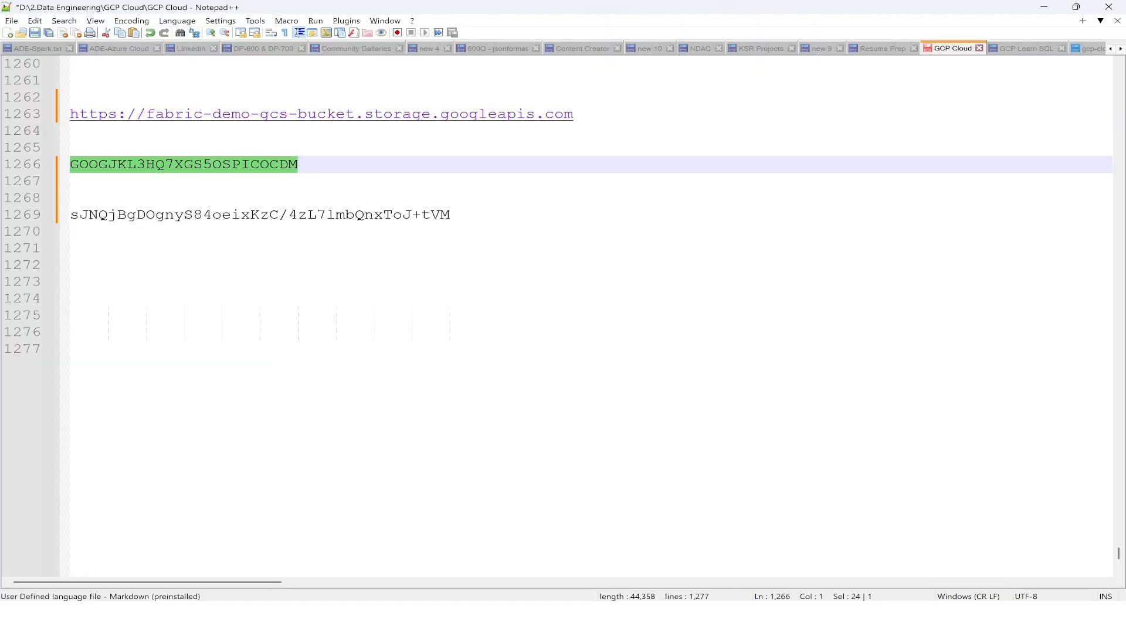
click(610, 618)
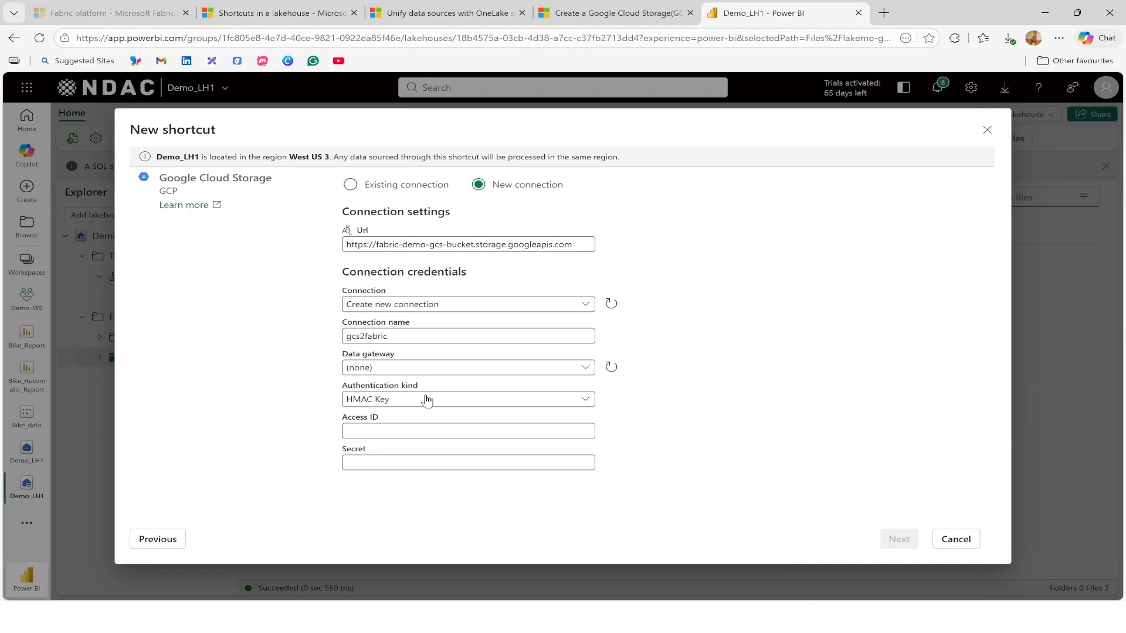
click(428, 431)
key(ctrl+v)
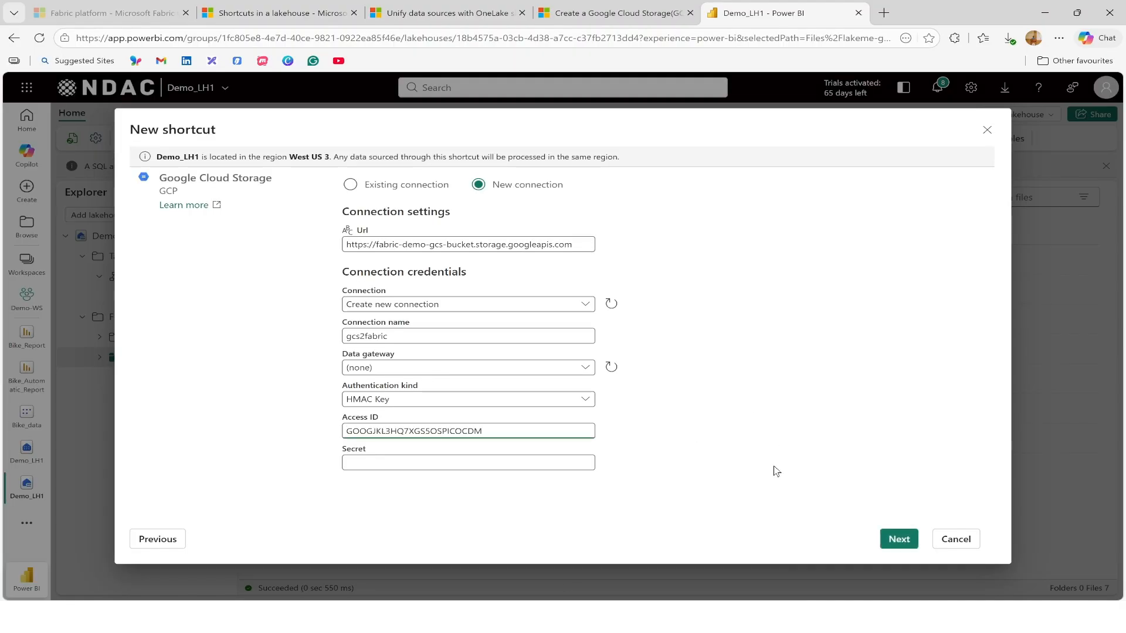
Copy the HMAC secret from the Notepad++ notes and paste it as the connection's Secret in Power BI.
click(636, 617)
drag(450, 215, 71, 215)
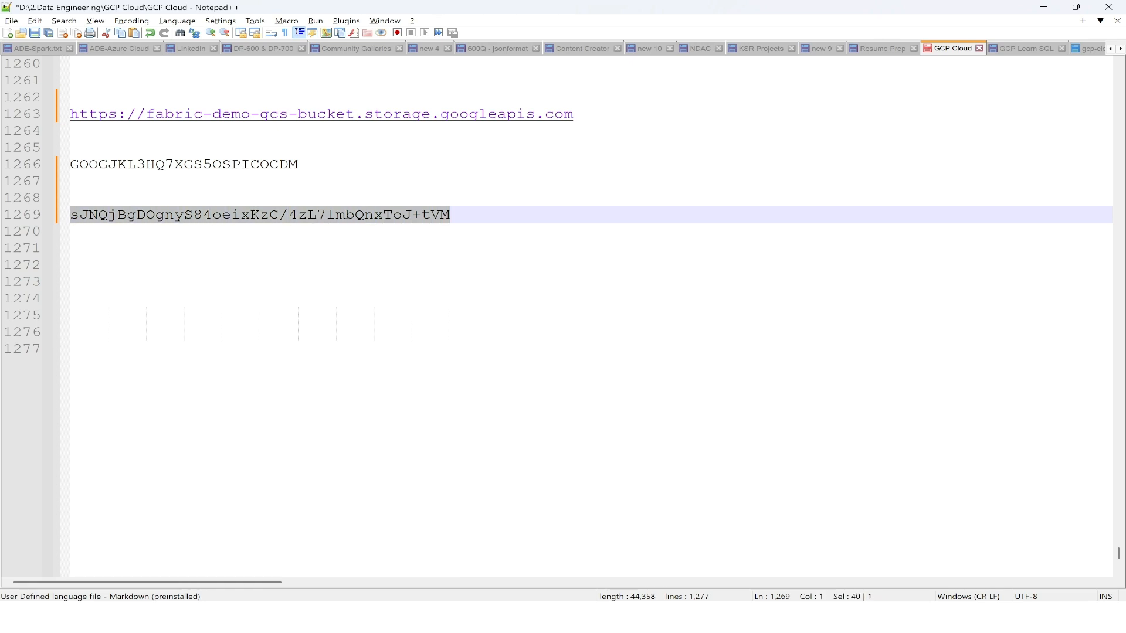
key(ctrl+c)
key(alt+Tab)
click(489, 462)
key(ctrl+v)
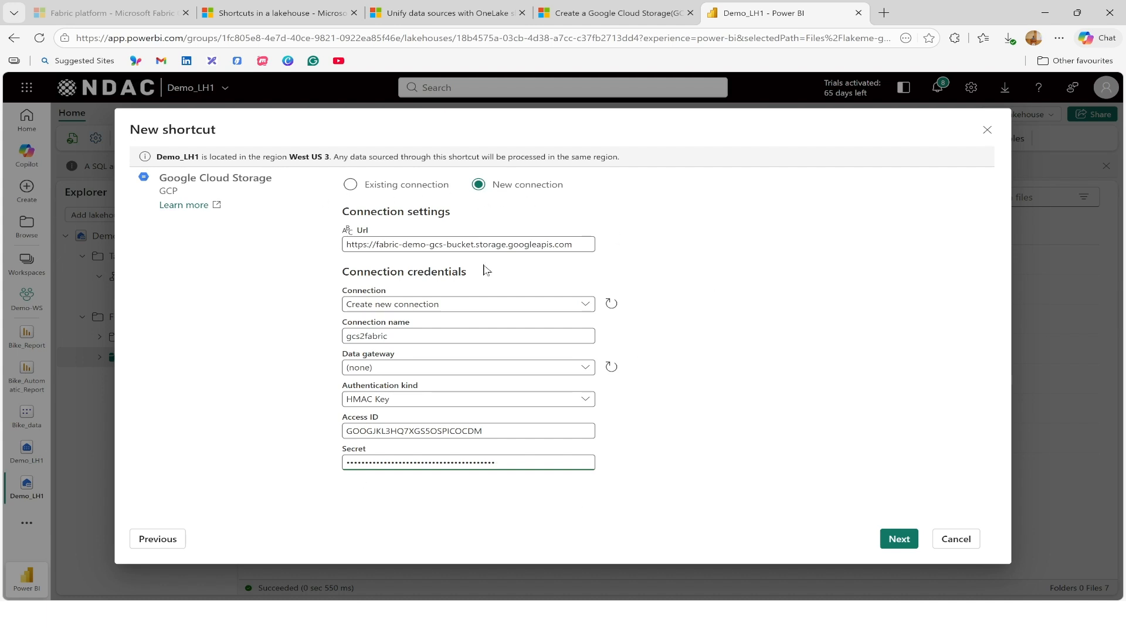
Submit the connection and select fabric-demo-gcs-bucket as the shortcut's source, continuing to the optional transformation.
click(903, 536)
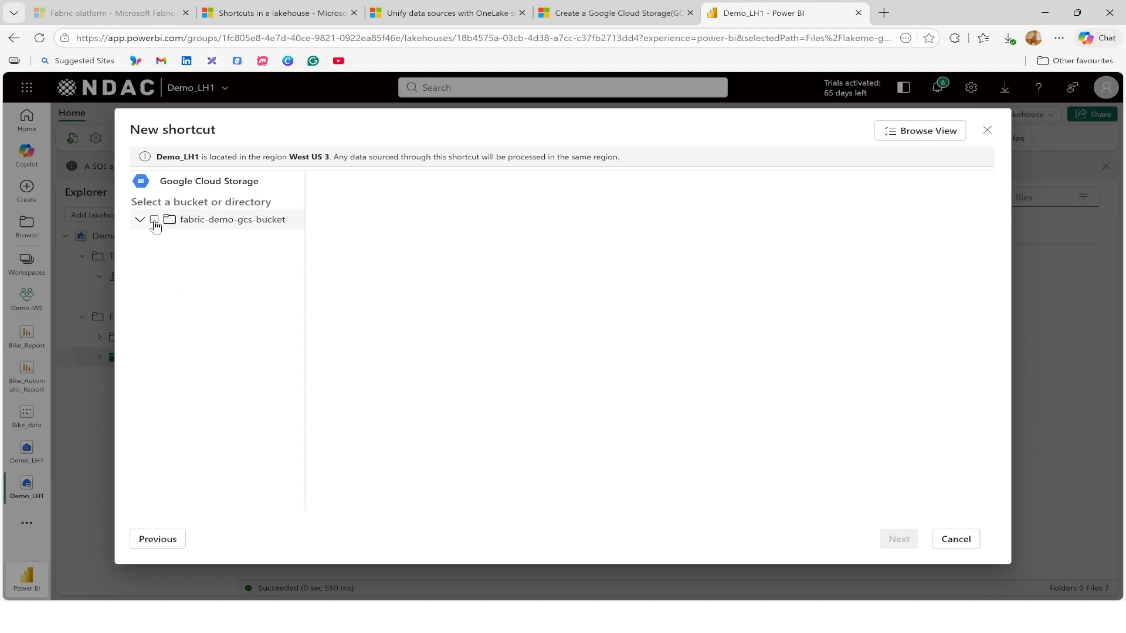
click(155, 221)
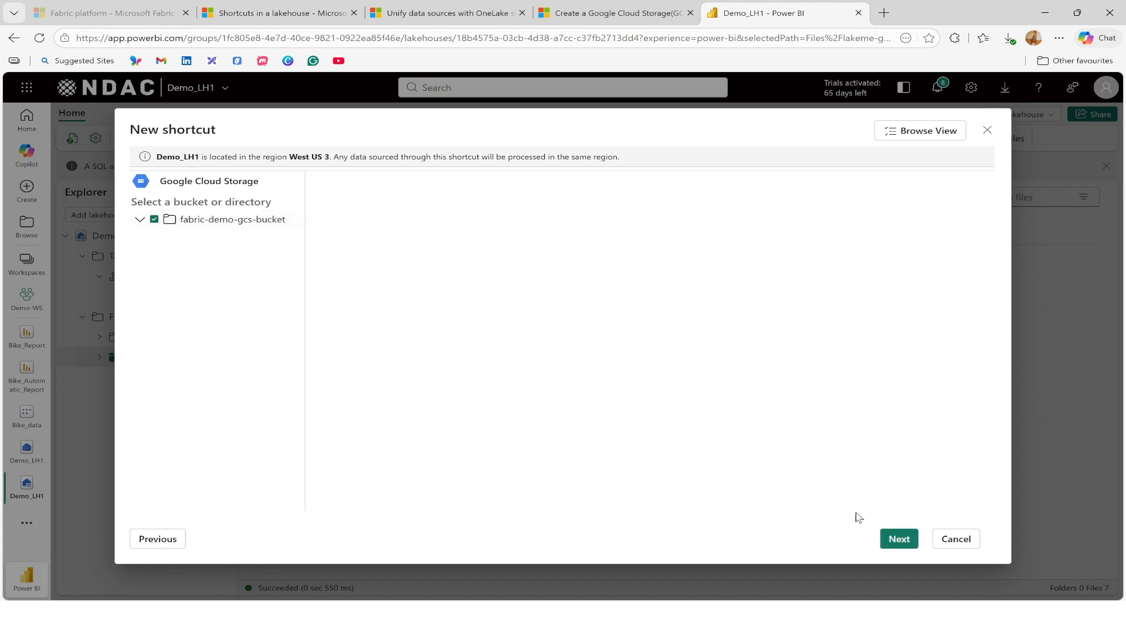
click(907, 537)
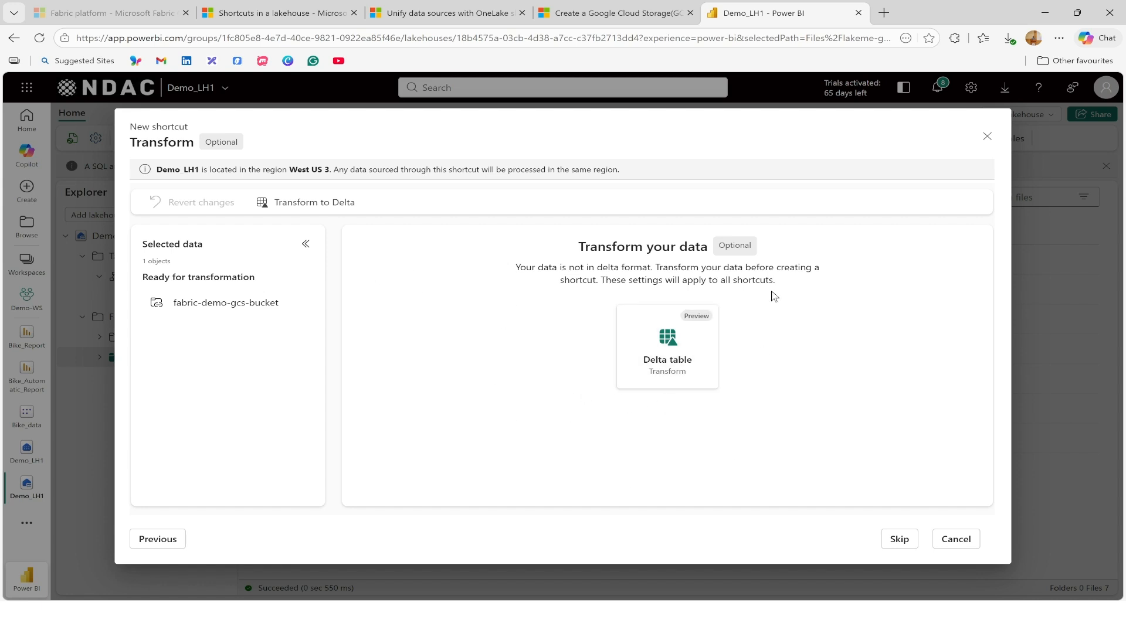
Create the fabric-demo-gcs-bucket shortcut without a Delta transformation and open its folder in the lakehouse.
click(889, 544)
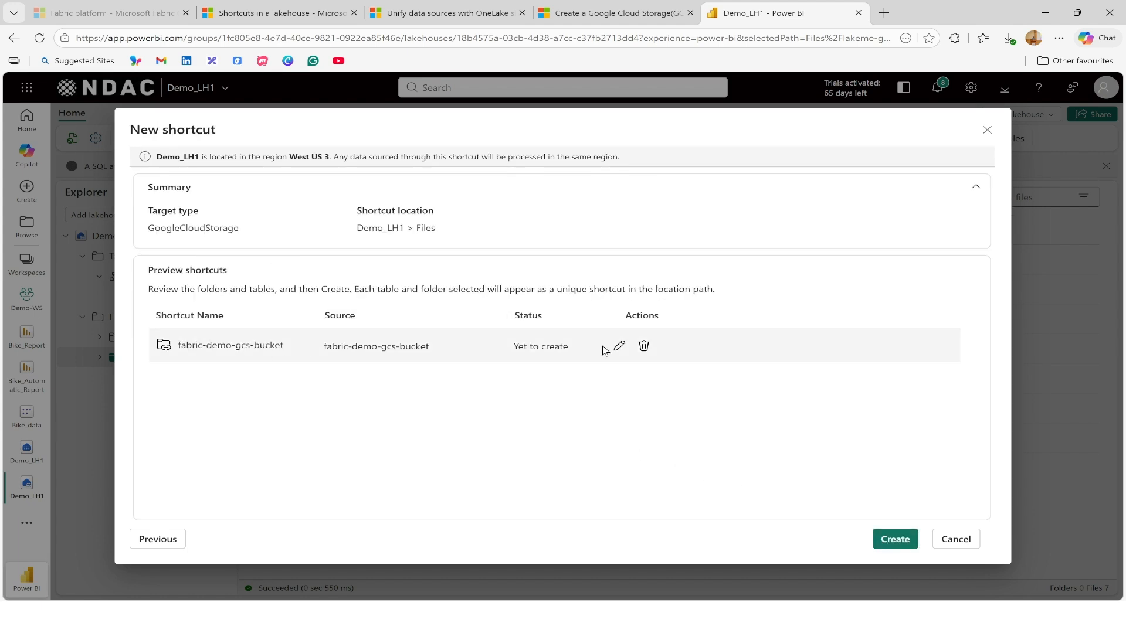
click(893, 537)
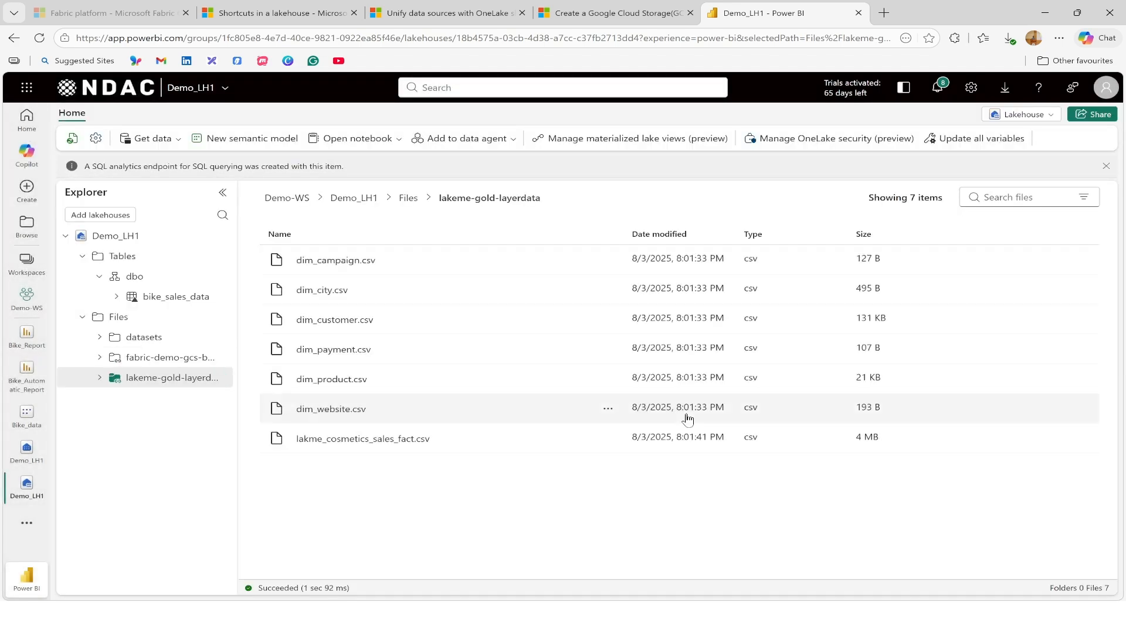
click(172, 365)
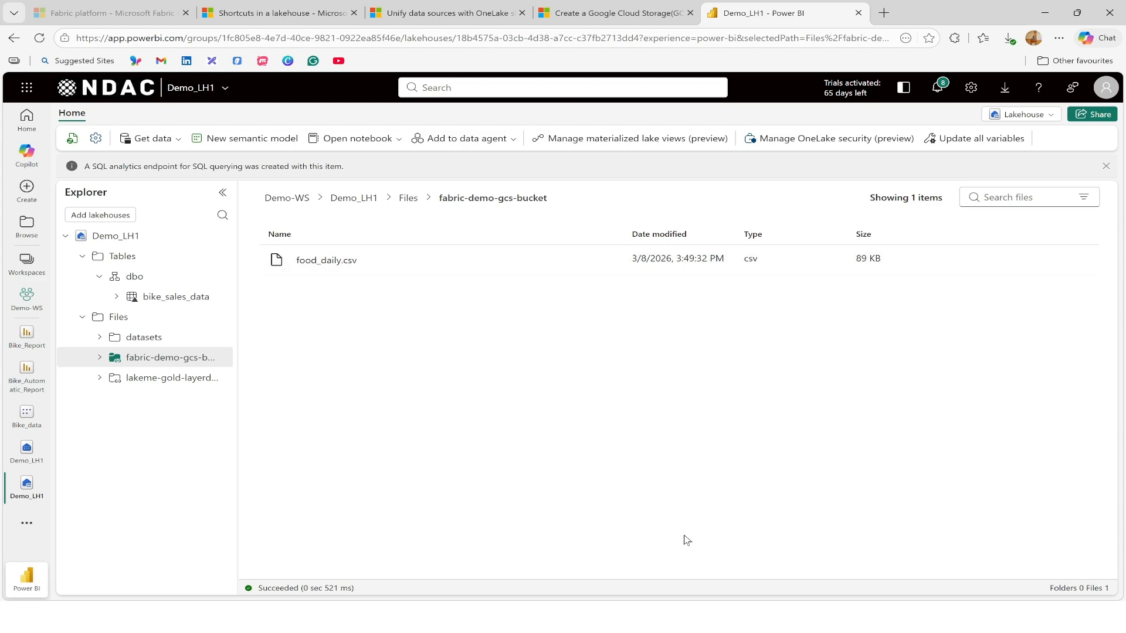
Switch to Google Cloud and open fabric-demo-gcs-bucket from the Cloud Storage bucket list to compare its contents.
key(alt+Tab)
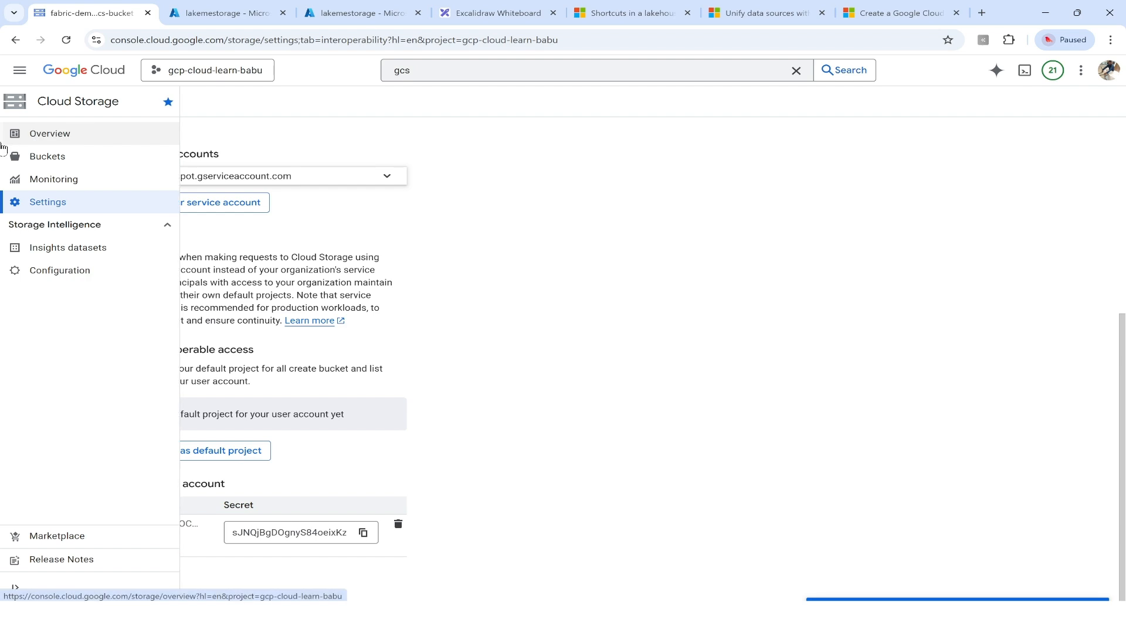
click(13, 42)
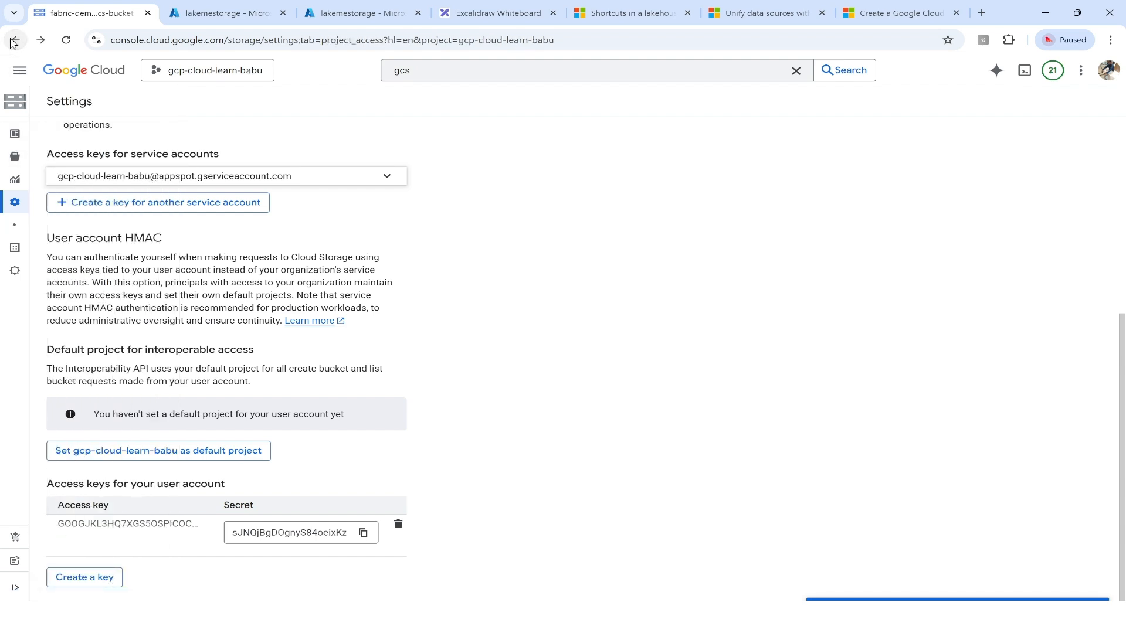
click(15, 41)
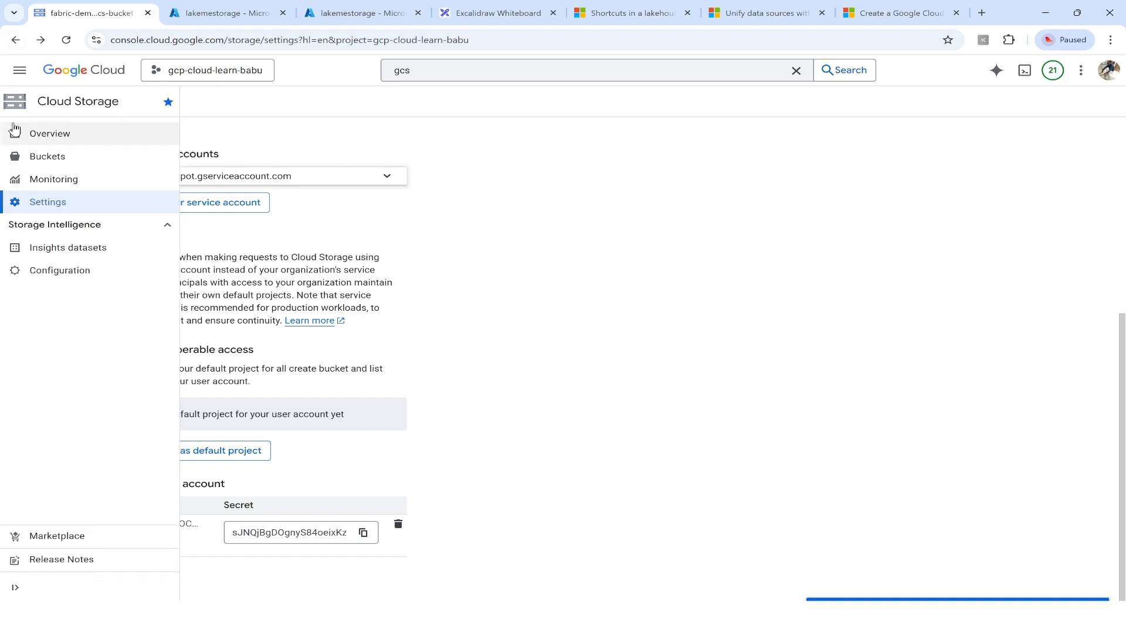
click(37, 135)
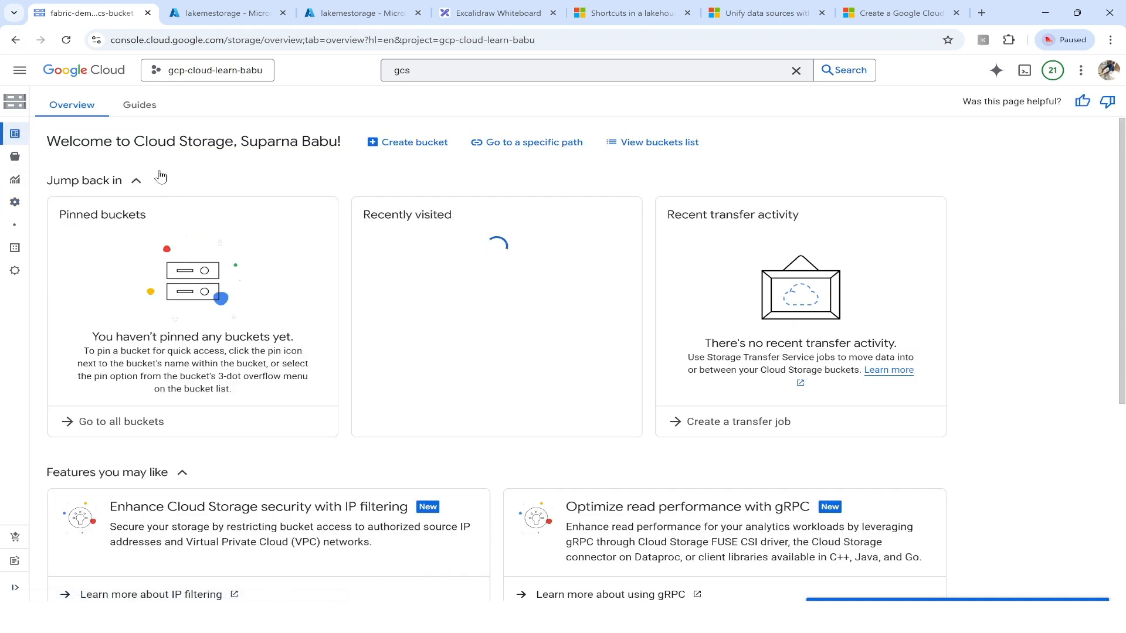
mouse_move(24, 138)
click(48, 156)
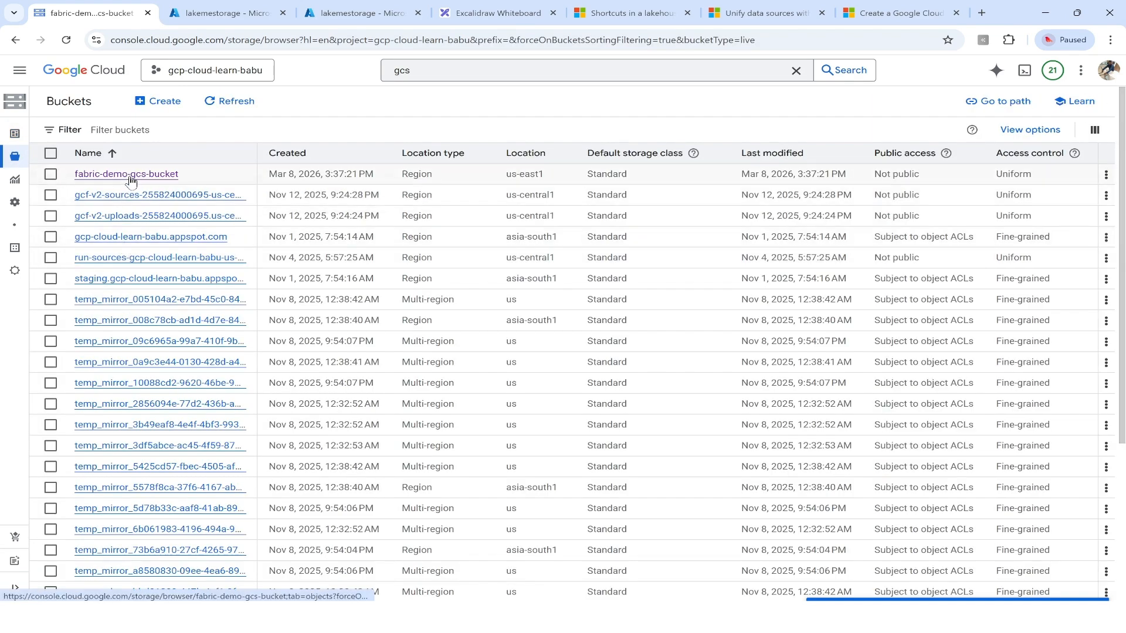
click(131, 175)
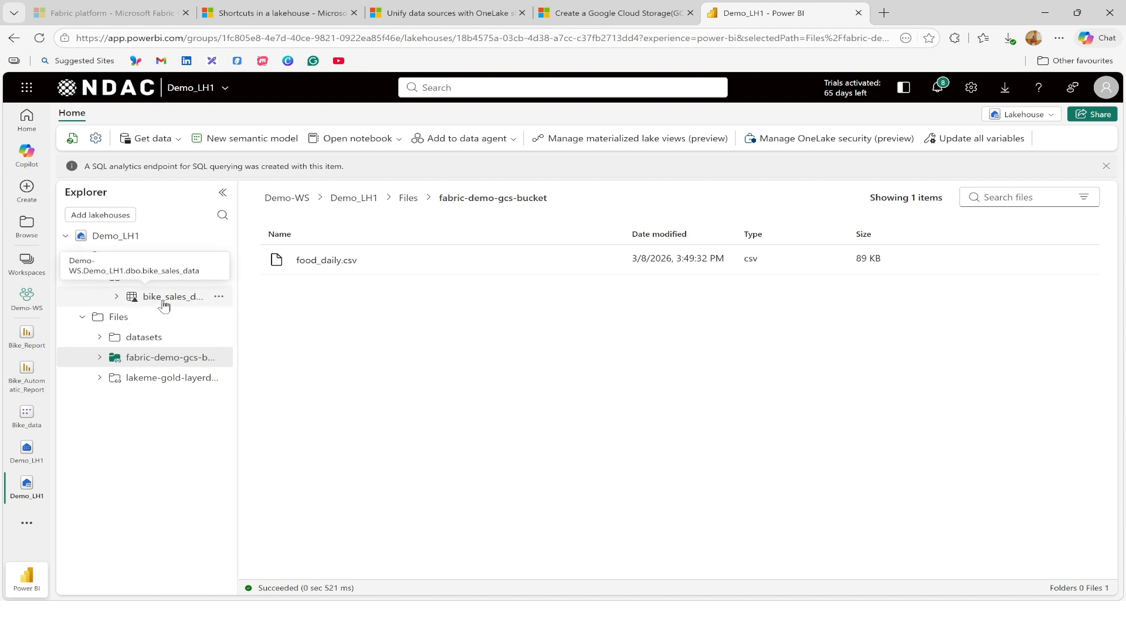
Back in Power BI, check the available actions for food_daily.csv and view the contents of the lakeme-gold-layerdata and datasets folders.
click(613, 265)
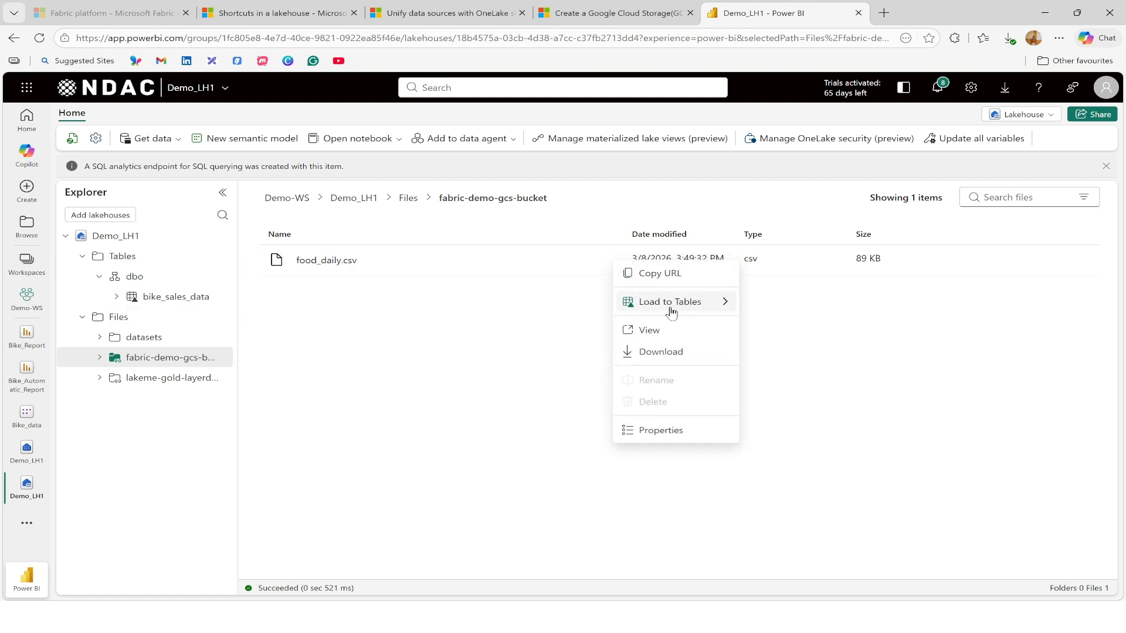
mouse_move(674, 304)
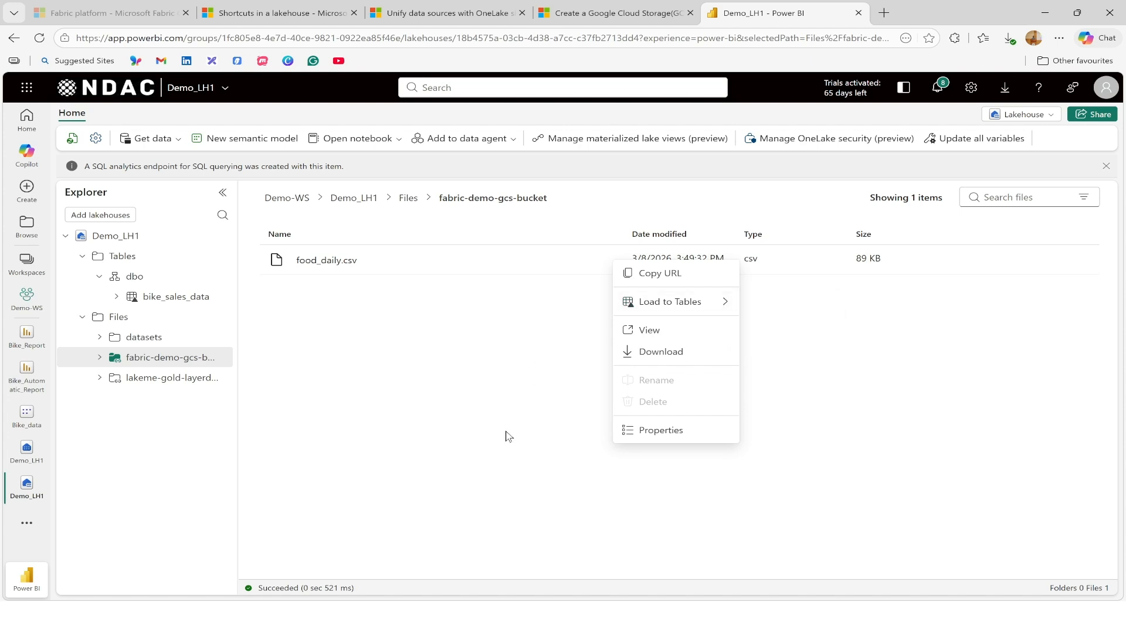
click(160, 379)
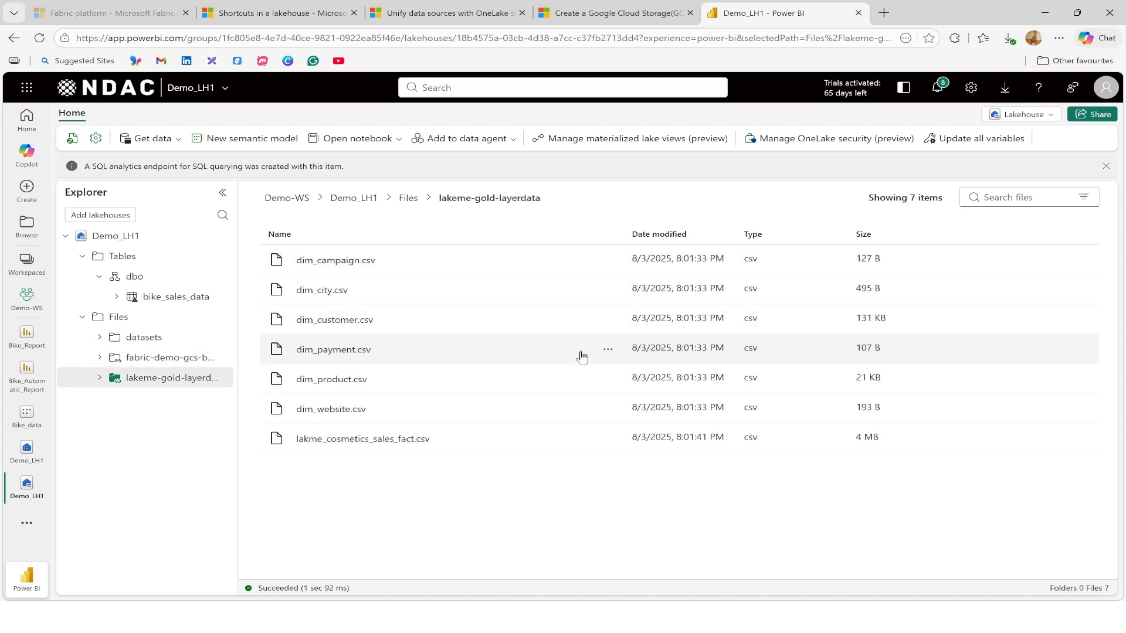
click(142, 340)
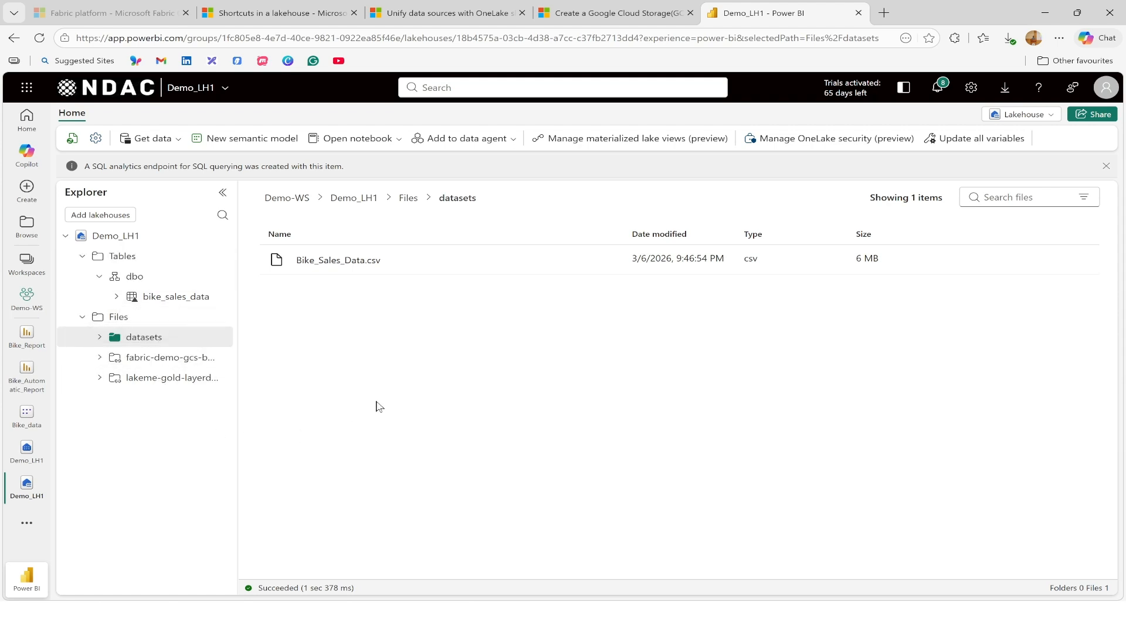
key(ctrl+plus)
key(ctrl+plus)
key(ctrl+plus)
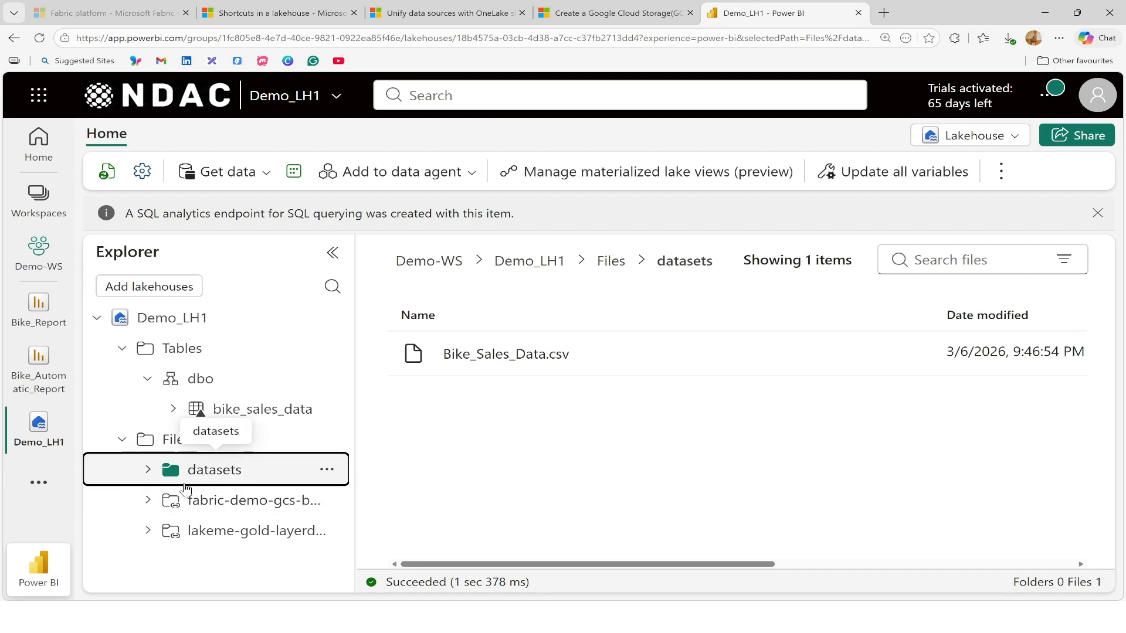
key(ctrl+0)
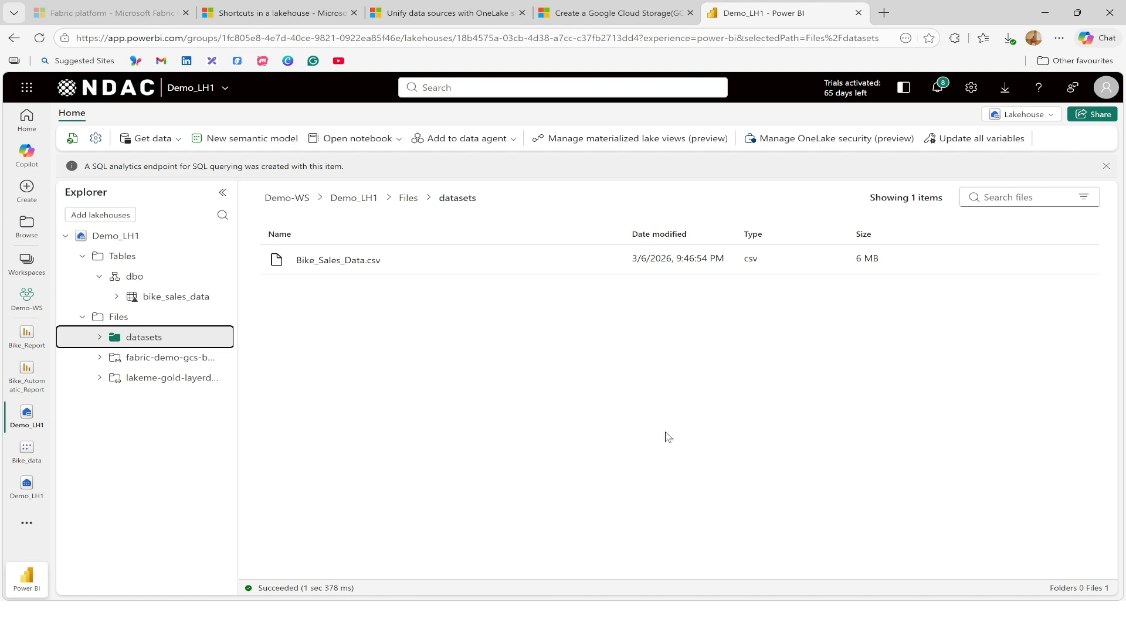
Switch to the FabricDemo presentation in PowerPoint and start the slide show from the Lakehouse Shortcuts title slide.
mouse_move(611, 620)
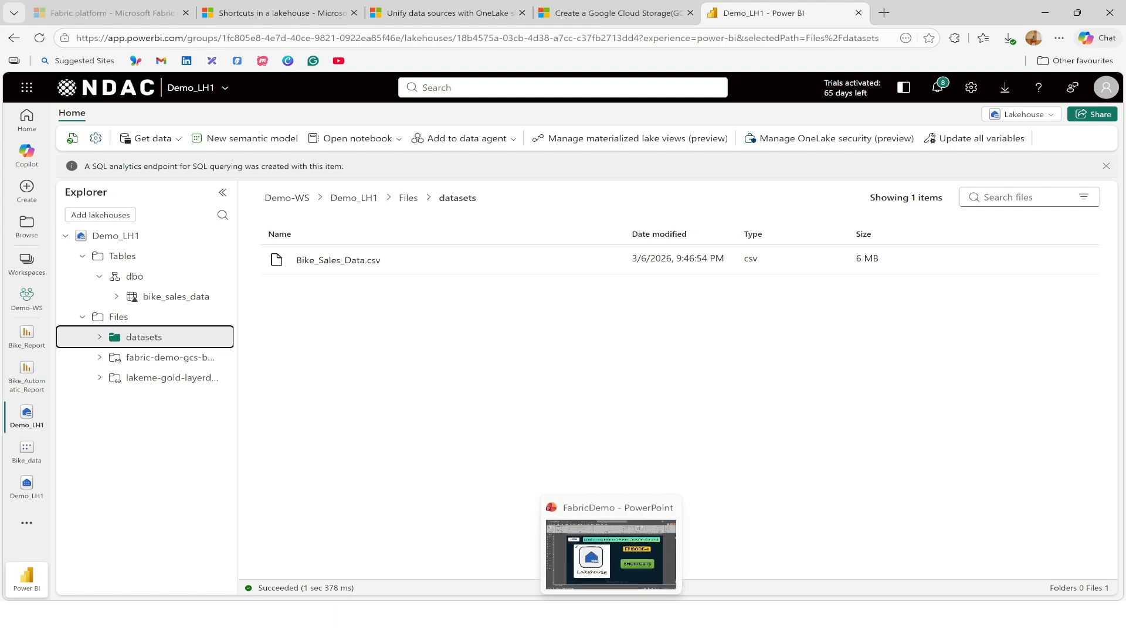
click(550, 526)
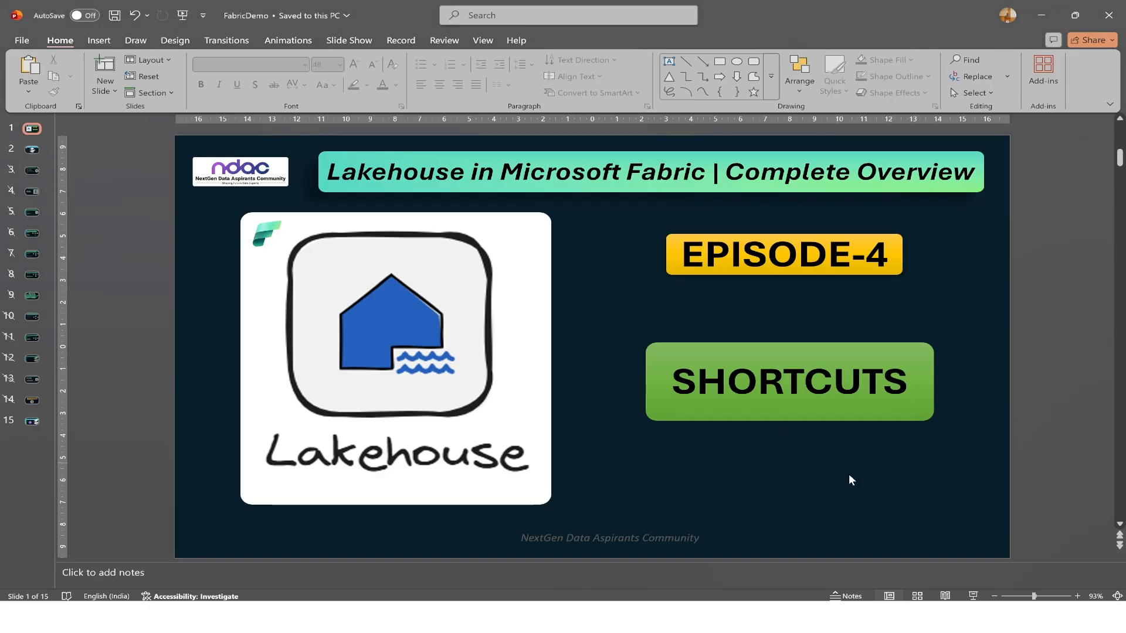
click(973, 596)
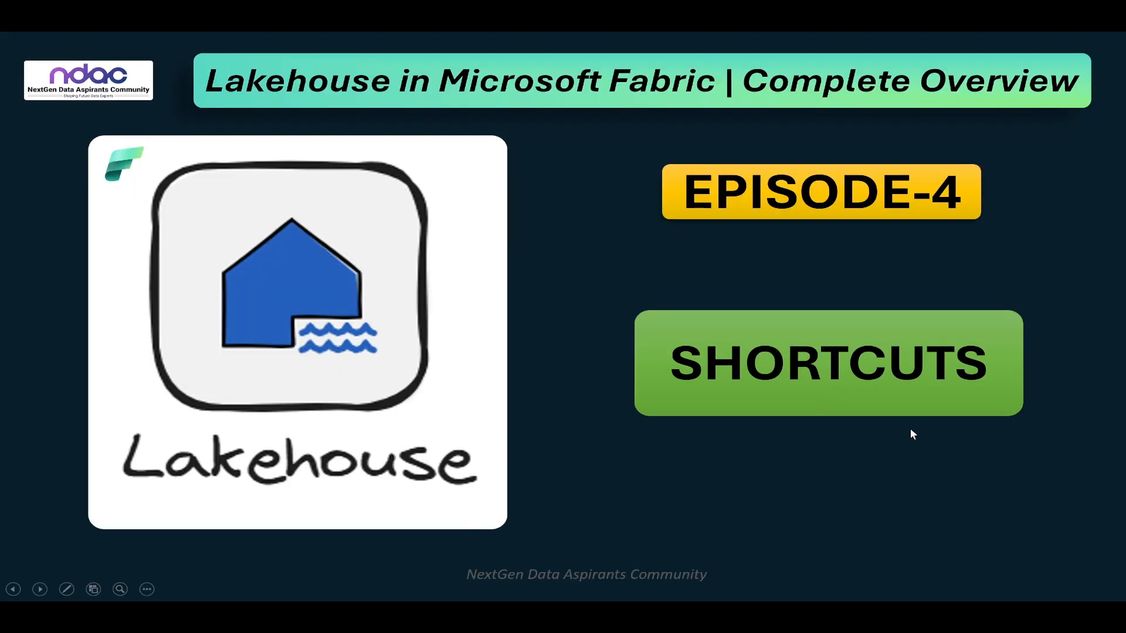